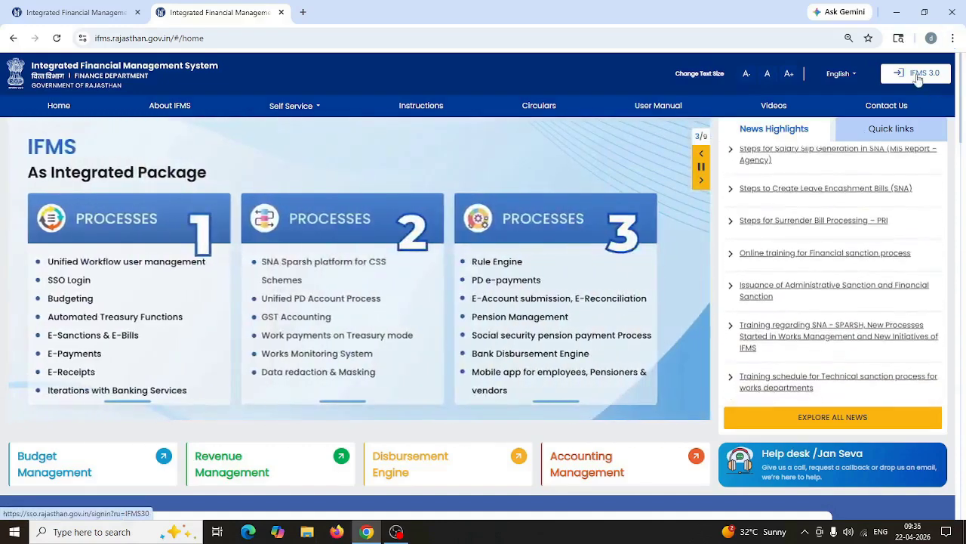
# Step: Choose IFMS 3.0 on the RajIFMS home page to reach the SSO sign-in
pyautogui.click(918, 76)
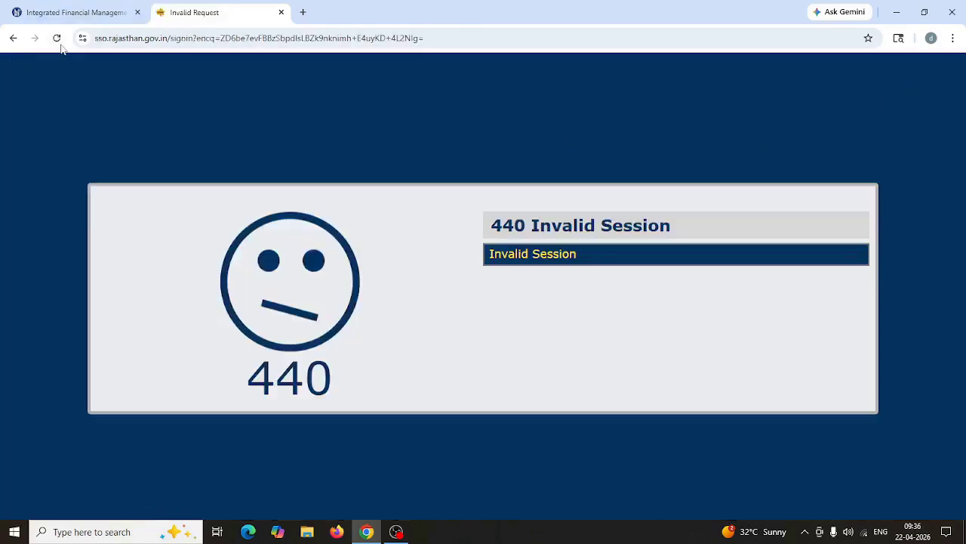
# Step: Reload past the 440 session error, return to IFMS, and enter Employee Self Service
pyautogui.click(57, 38)
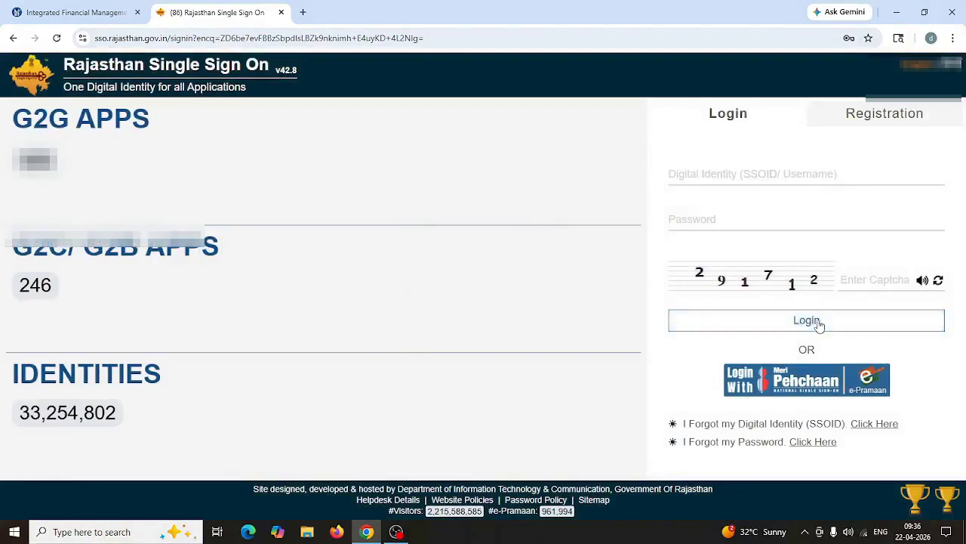
pyautogui.click(76, 13)
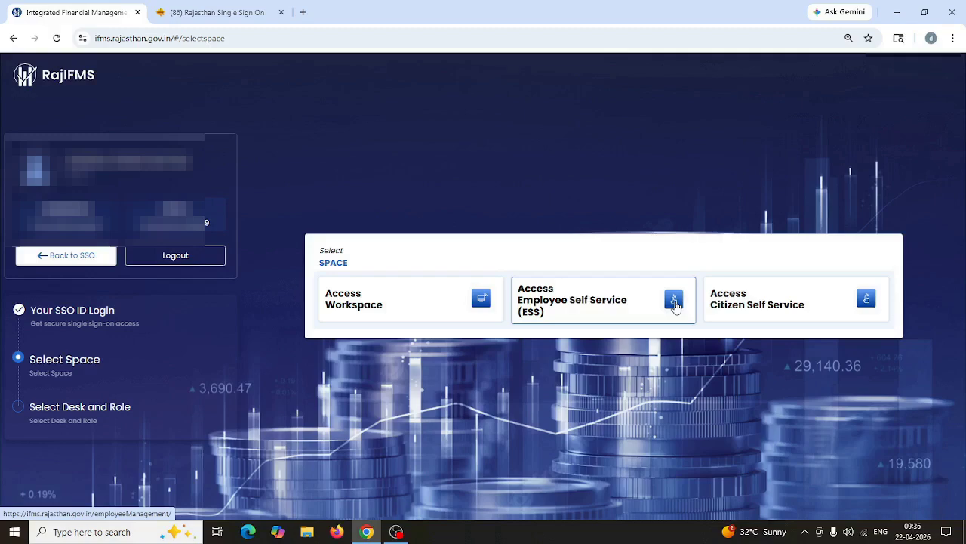
pyautogui.click(674, 302)
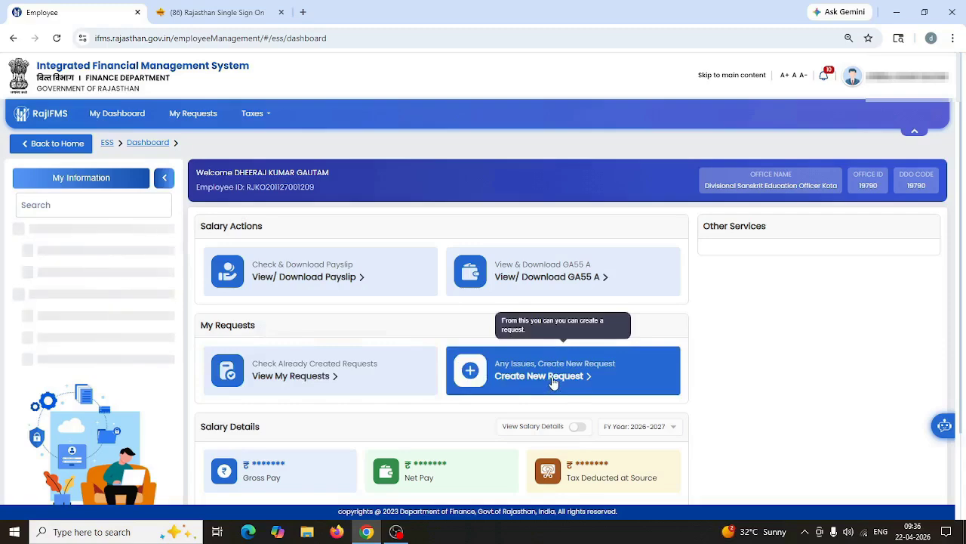
# Step: Raise a new Non Salary Related Bills request of sub type Travelling Allowance (TA)
pyautogui.click(553, 382)
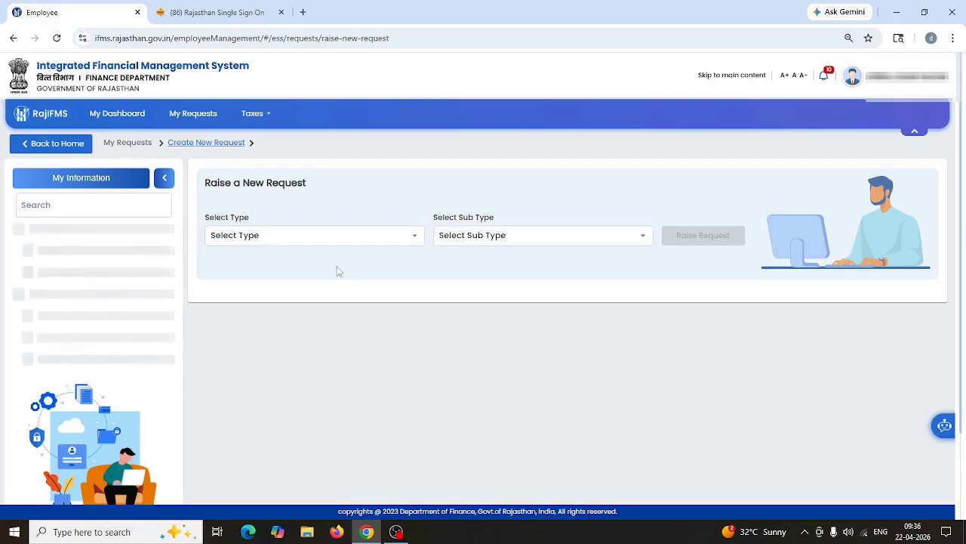
pyautogui.click(304, 239)
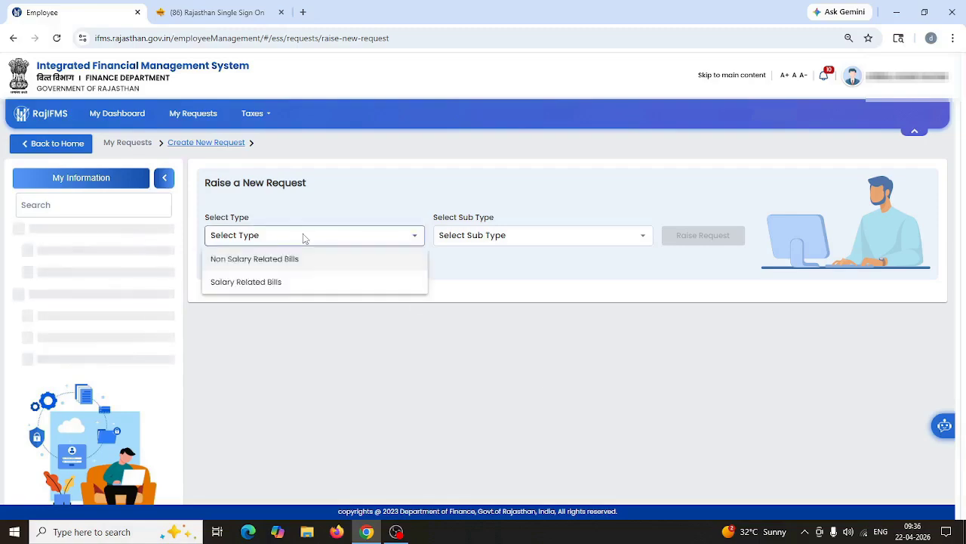
pyautogui.click(272, 261)
pyautogui.click(507, 237)
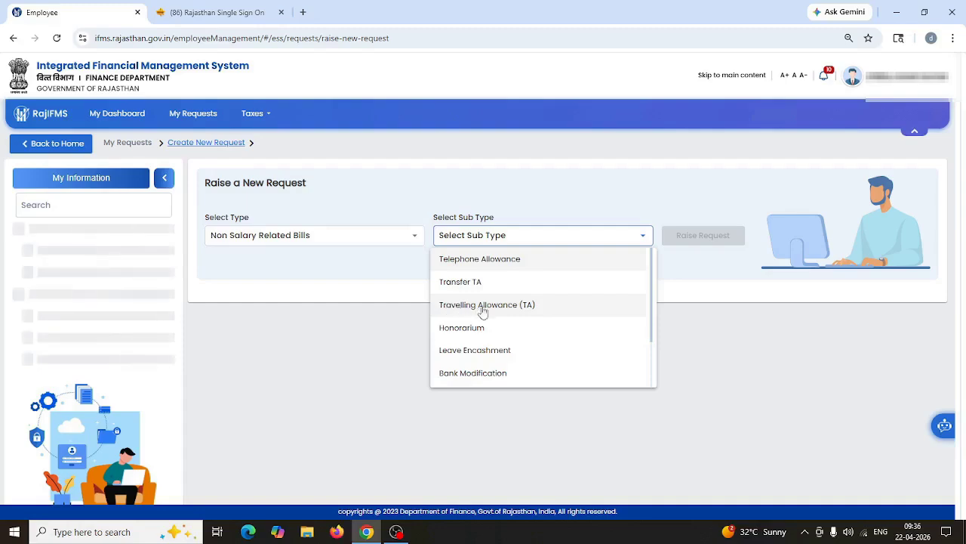
pyautogui.click(493, 306)
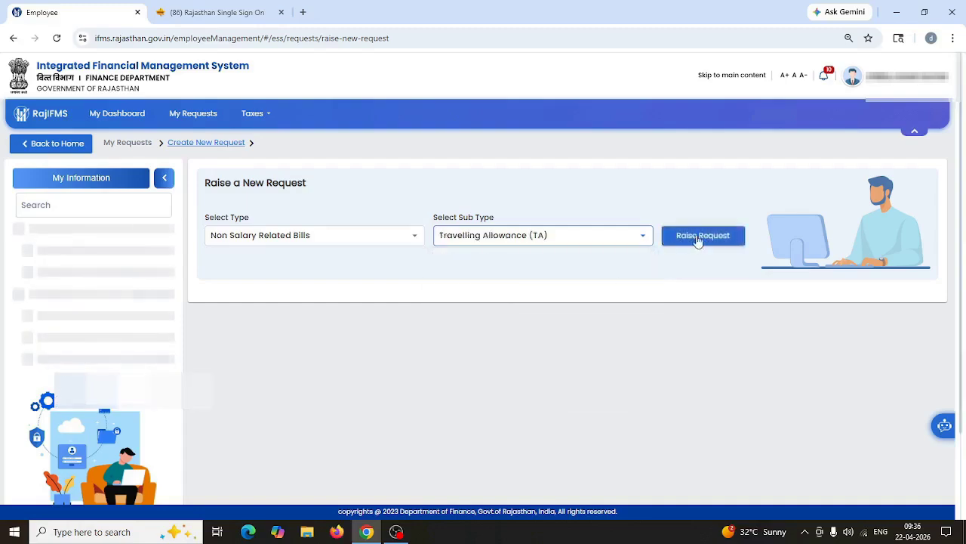
pyautogui.click(697, 238)
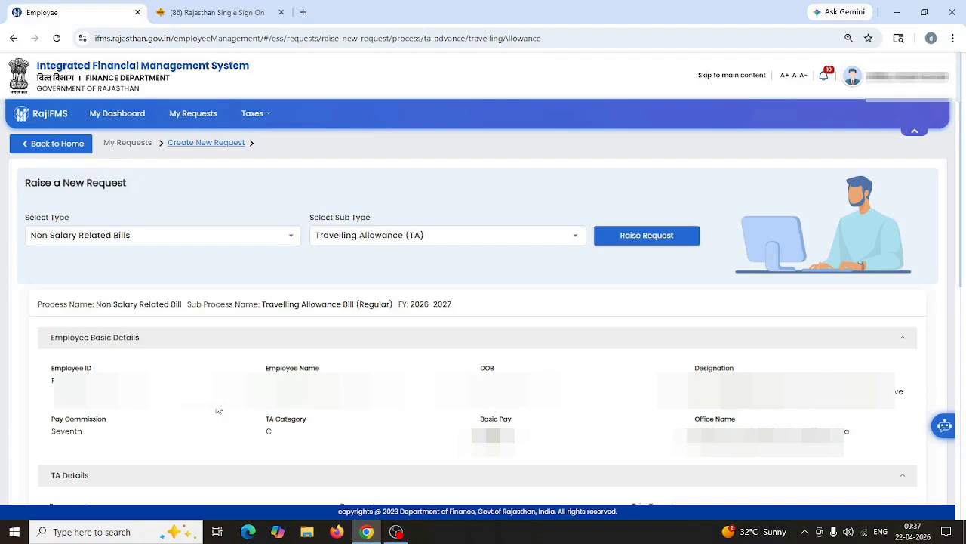
# Step: Set purpose to Government Tour, reason 'tour', and trip type Round Trip
pyautogui.scroll(-6, 219, 411)
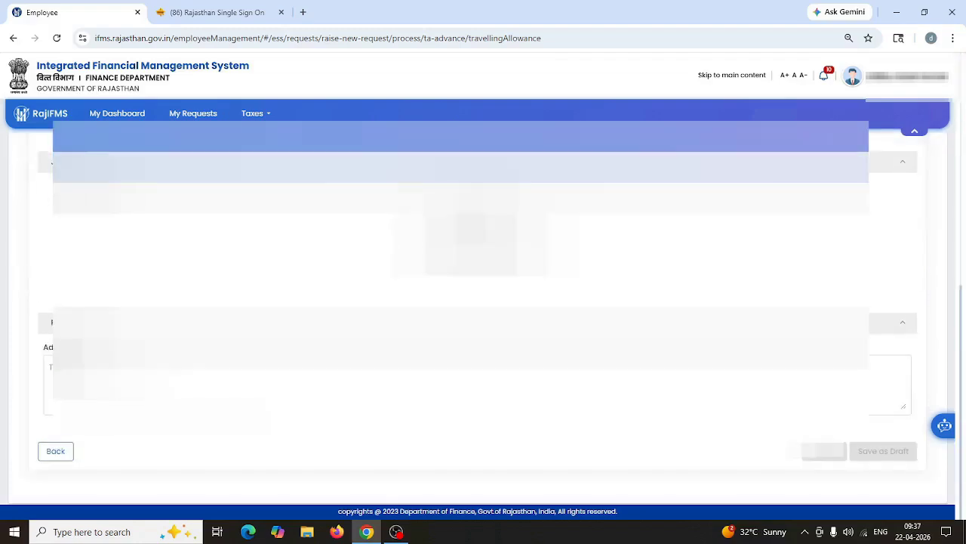
pyautogui.scroll(3, 219, 410)
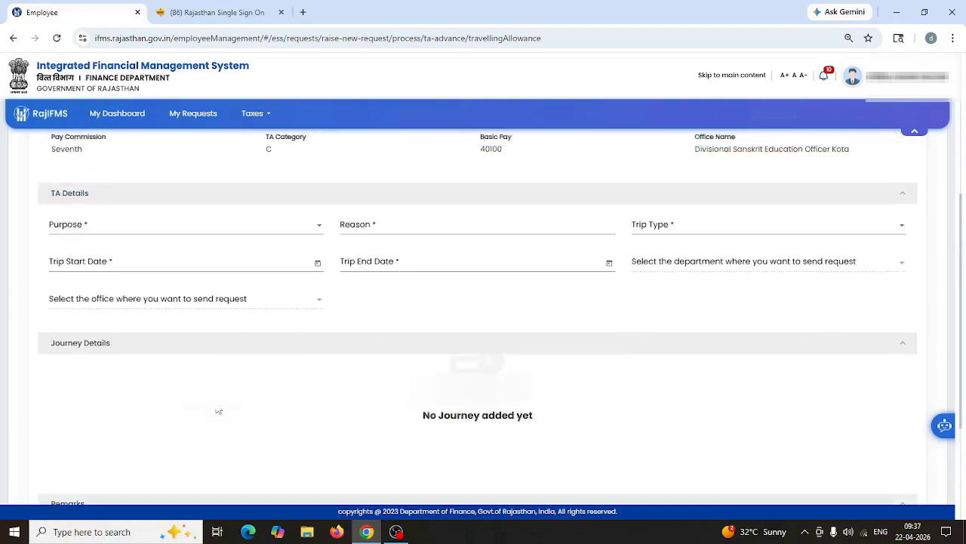
pyautogui.scroll(-1, 218, 411)
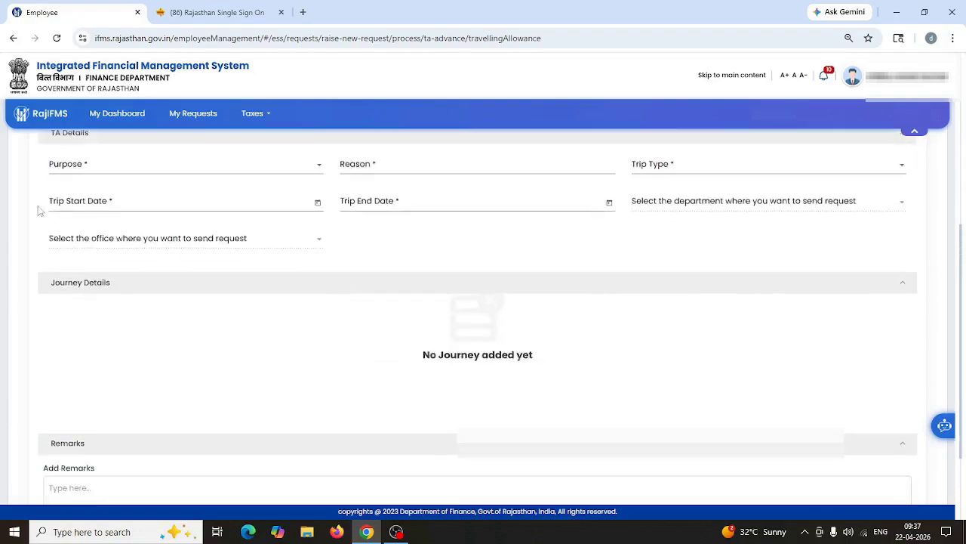
pyautogui.click(96, 167)
pyautogui.click(96, 194)
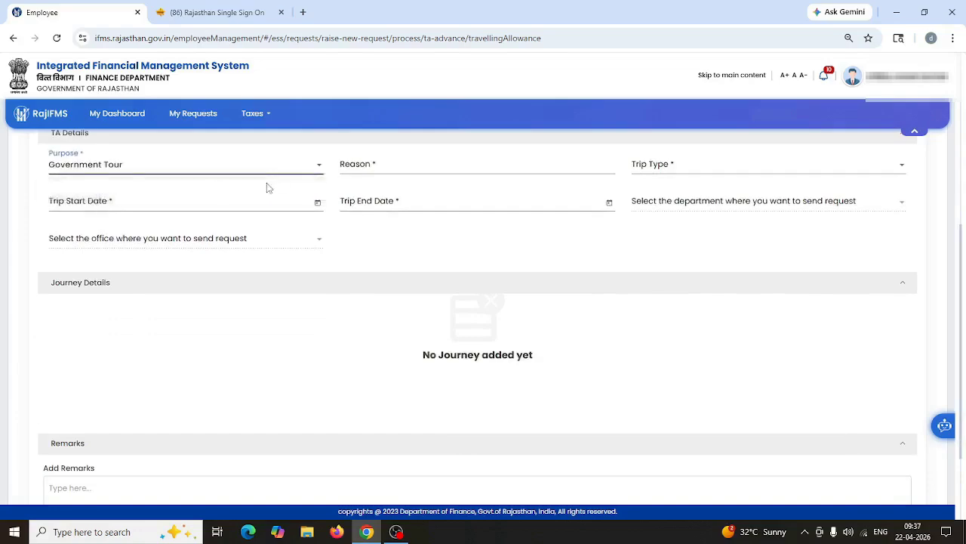
pyautogui.click(353, 166)
pyautogui.write('t')
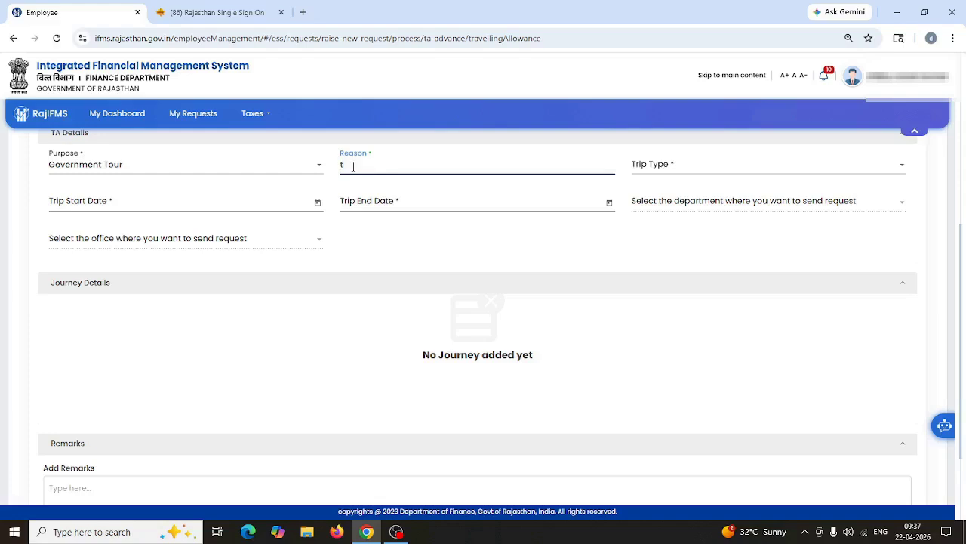
pyautogui.write('our')
pyautogui.click(699, 165)
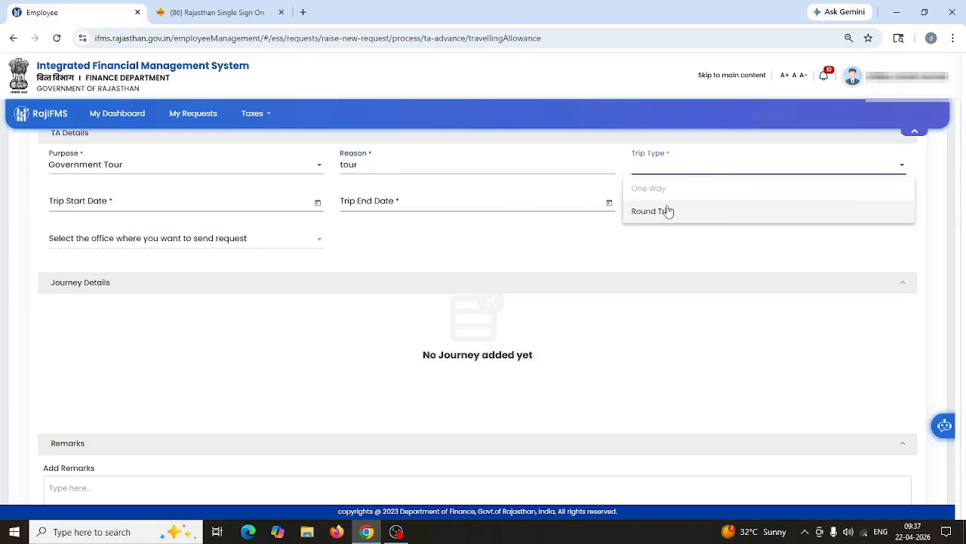
pyautogui.click(668, 211)
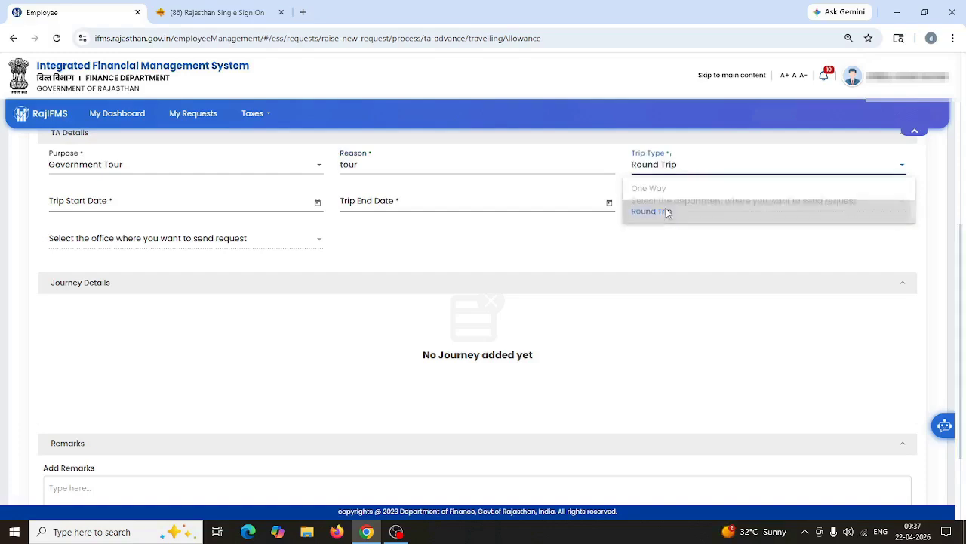
# Step: Set the tour dates from 1 February to 25 February 2026
pyautogui.click(317, 202)
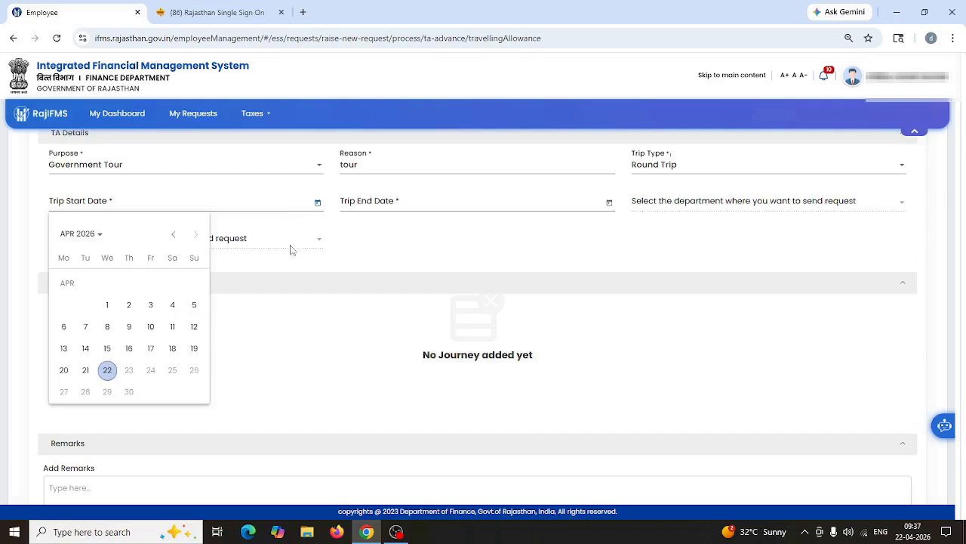
pyautogui.click(173, 235)
pyautogui.click(175, 238)
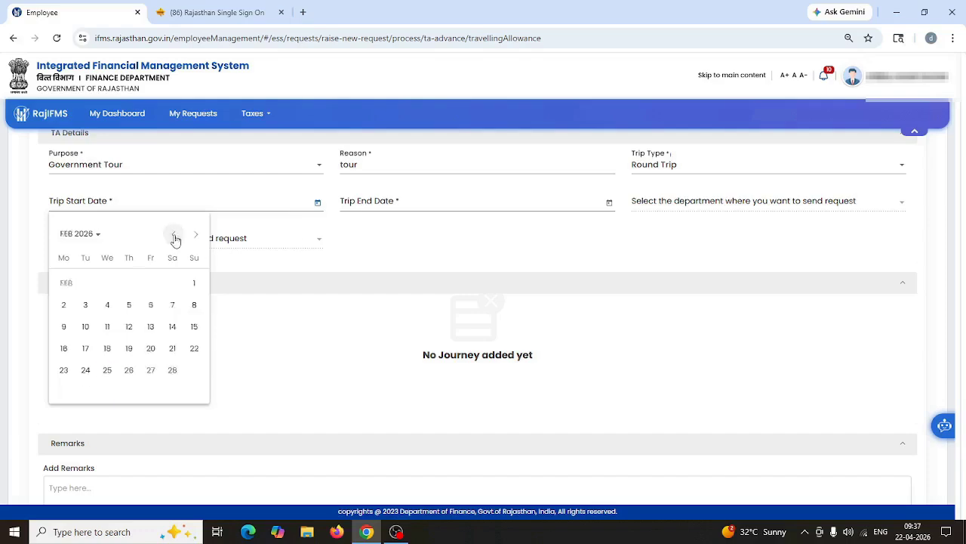
pyautogui.click(194, 284)
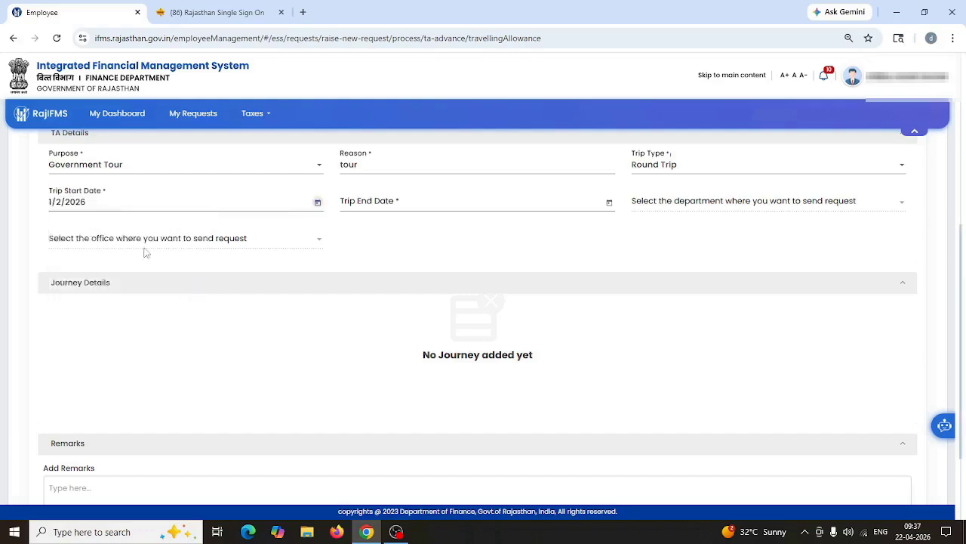
pyautogui.click(609, 202)
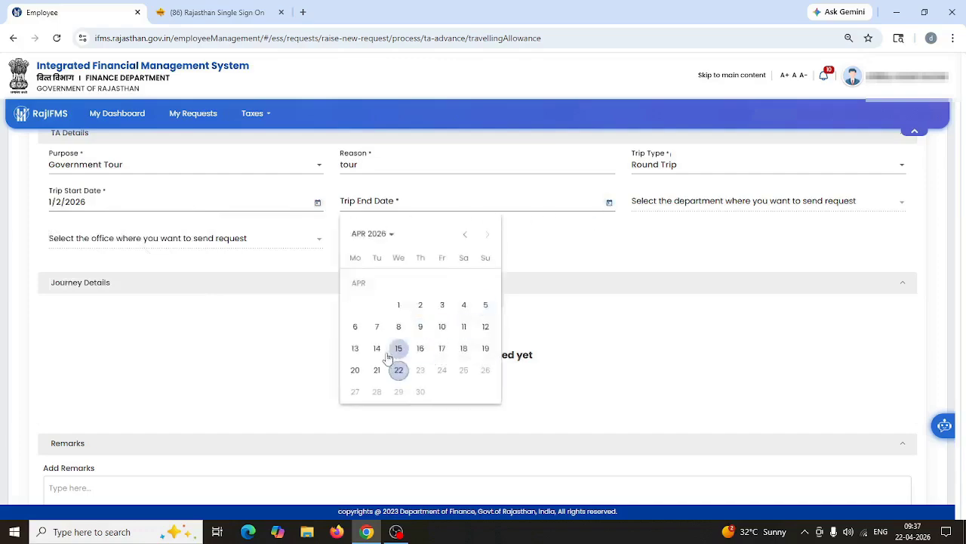
pyautogui.click(464, 235)
pyautogui.click(464, 235)
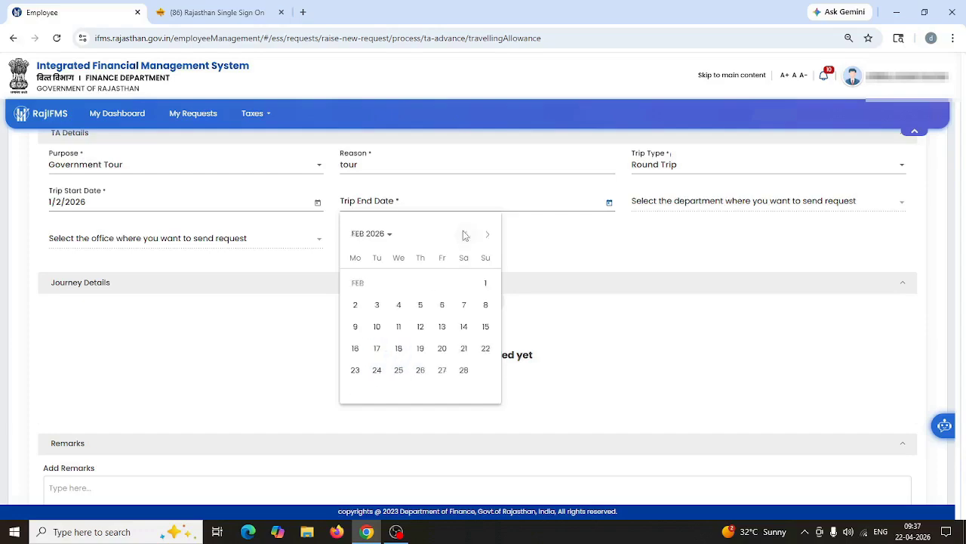
pyautogui.click(399, 370)
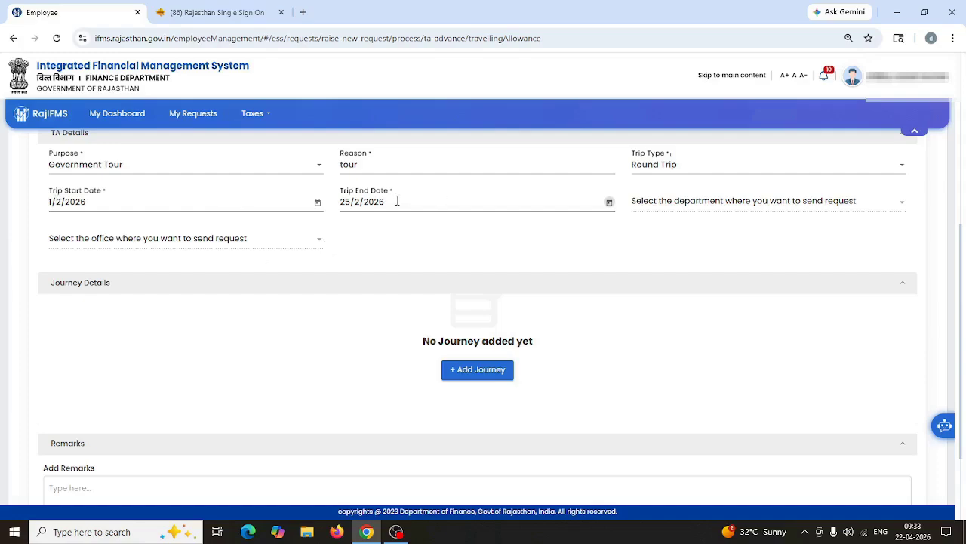
pyautogui.click(469, 377)
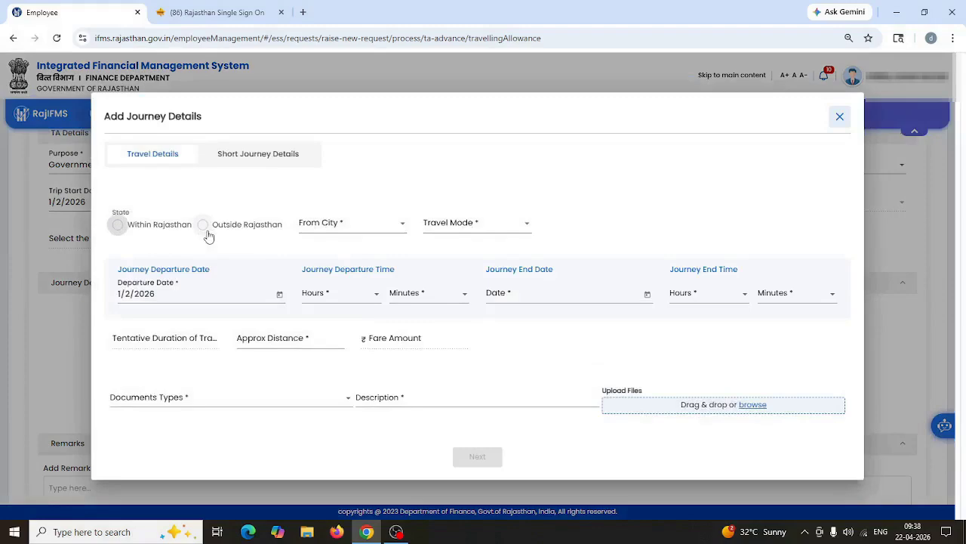
# Step: Mark the journey as within Rajasthan and set the departure city to KOTA
pyautogui.click(118, 225)
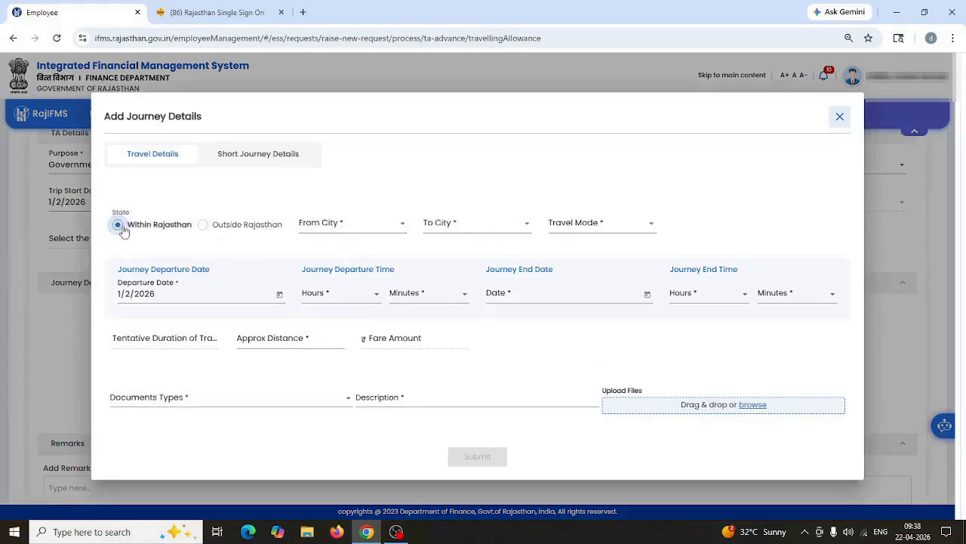
pyautogui.click(350, 231)
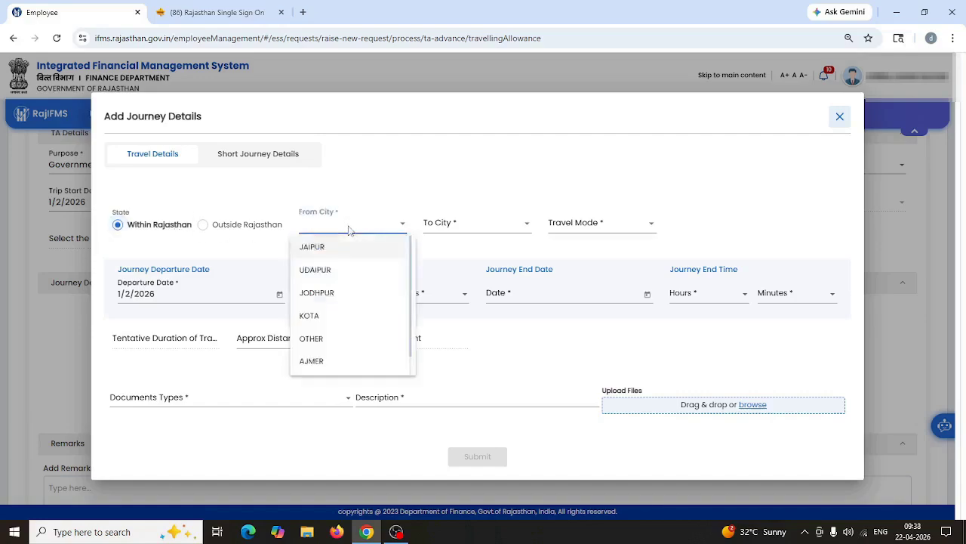
pyautogui.click(317, 339)
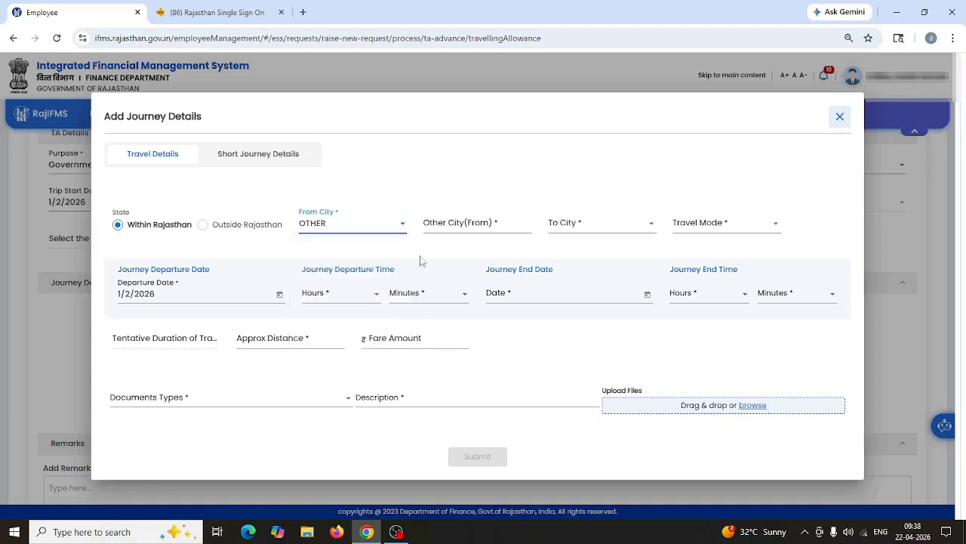
pyautogui.click(457, 224)
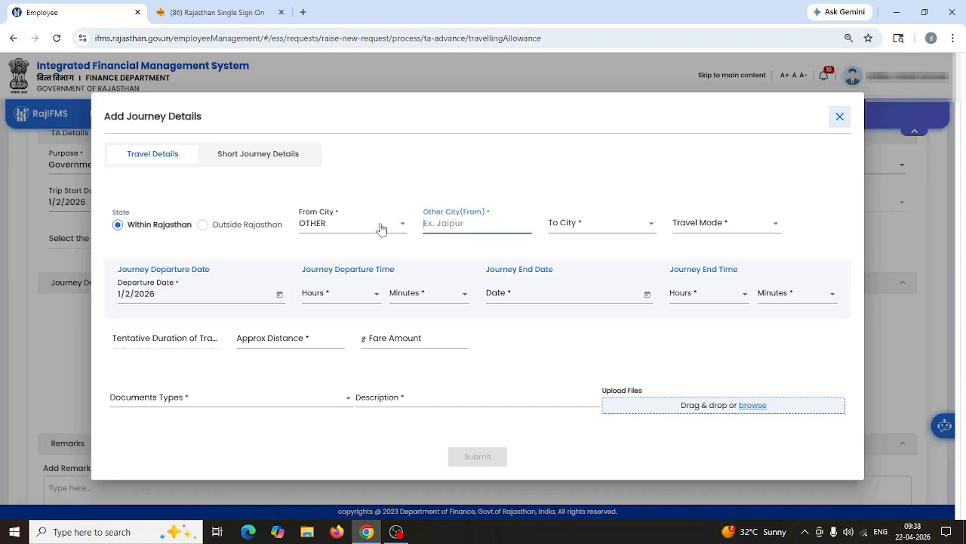
pyautogui.click(326, 229)
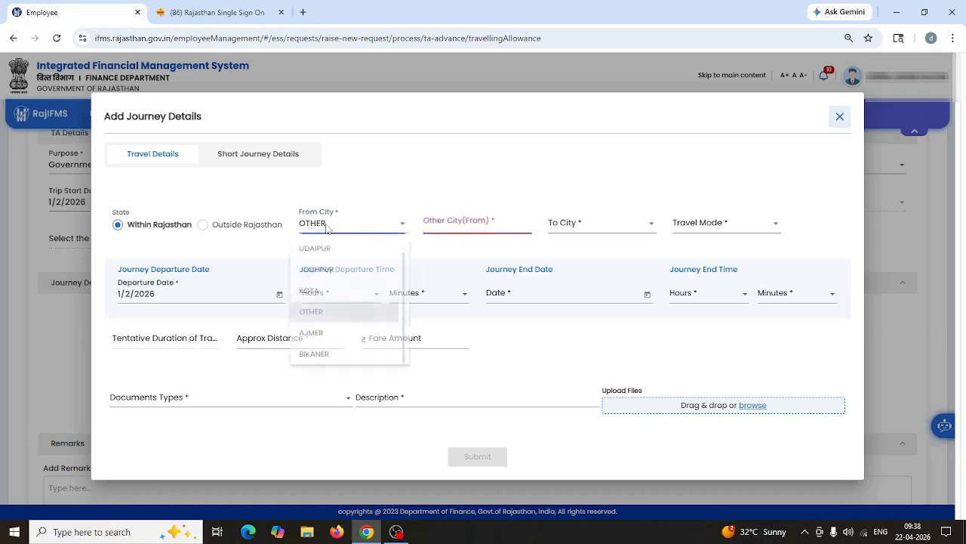
pyautogui.click(310, 297)
# Step: Set the destination city to JAIPUR
pyautogui.click(463, 225)
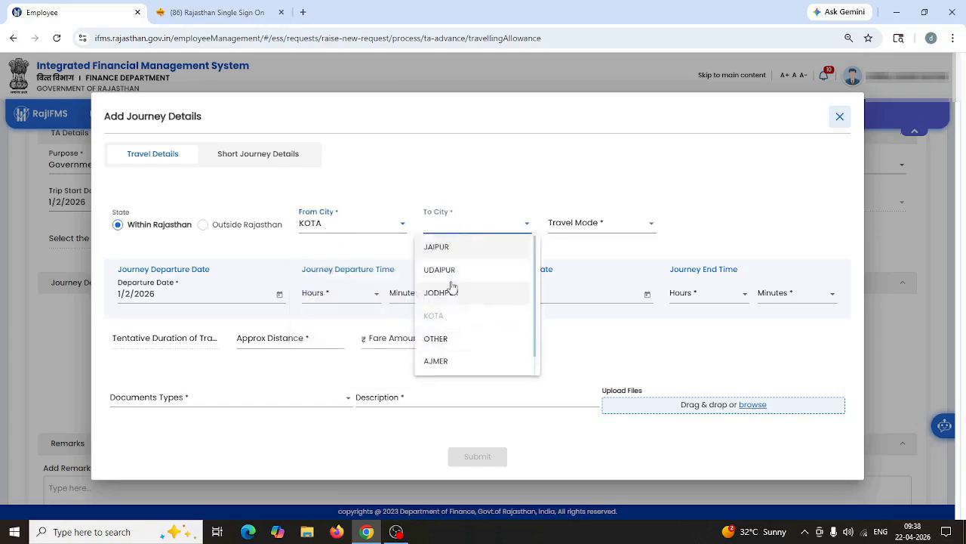
pyautogui.click(446, 247)
pyautogui.click(449, 237)
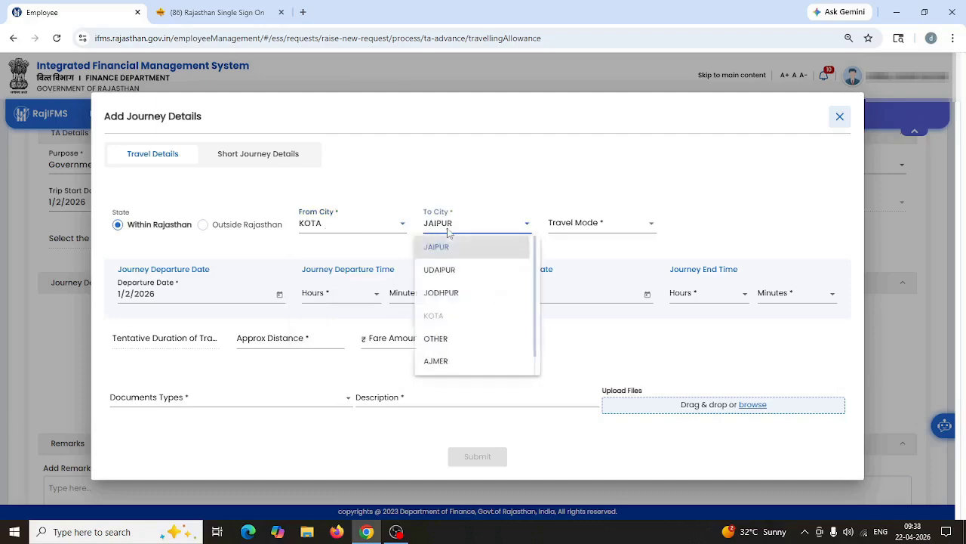
pyautogui.scroll(-1, 445, 325)
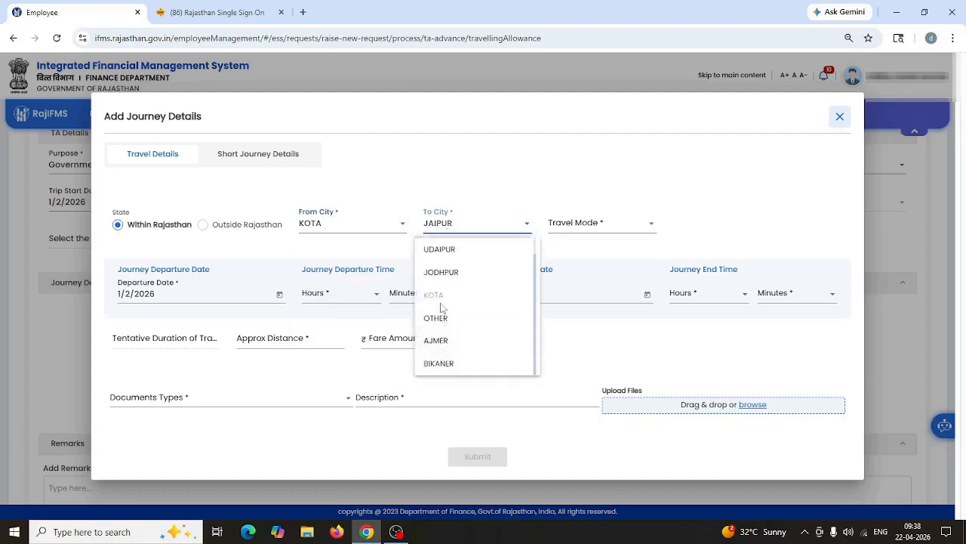
pyautogui.scroll(1, 441, 277)
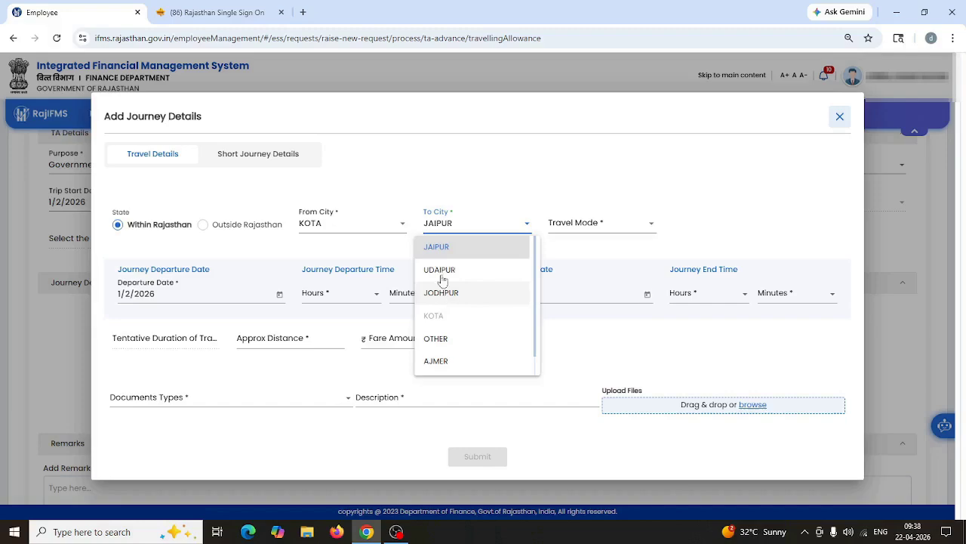
pyautogui.click(447, 340)
pyautogui.click(570, 226)
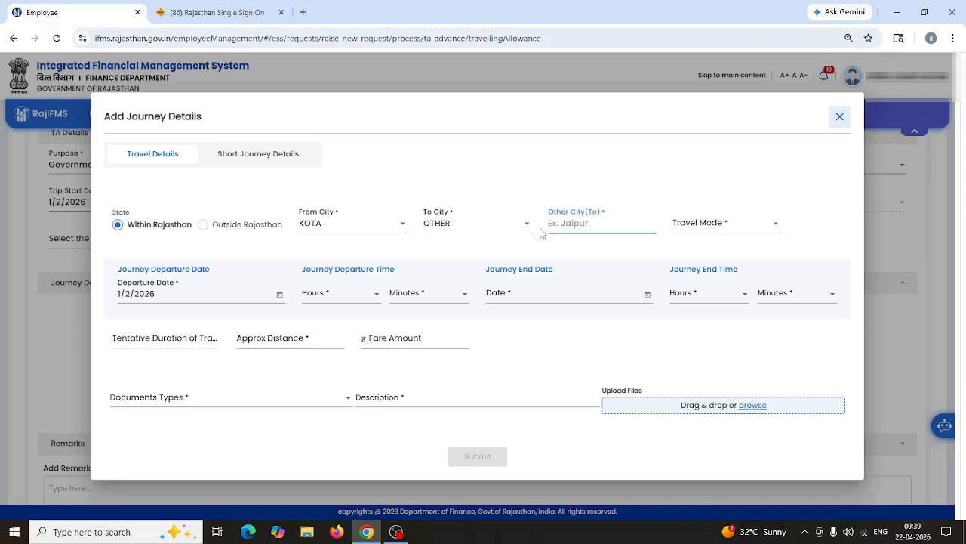
pyautogui.click(473, 232)
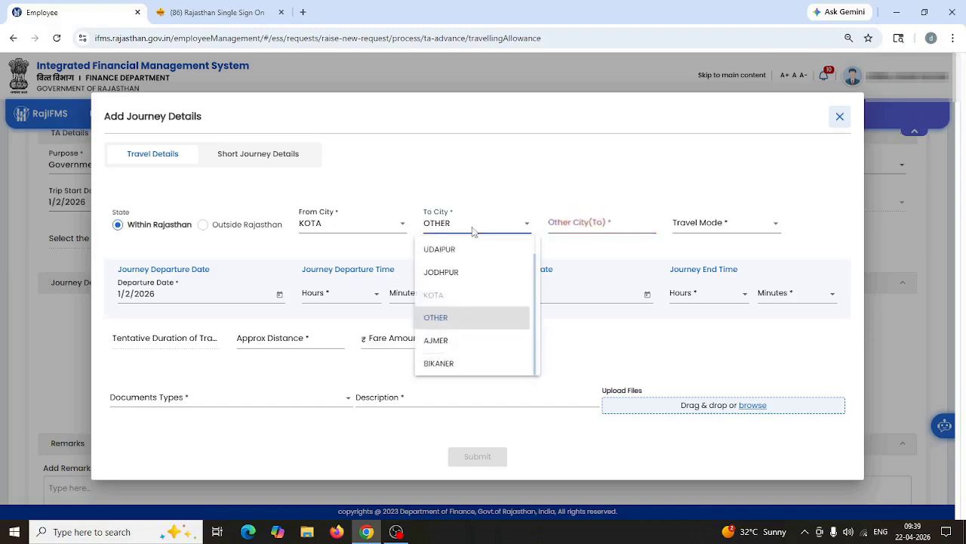
pyautogui.scroll(2, 437, 352)
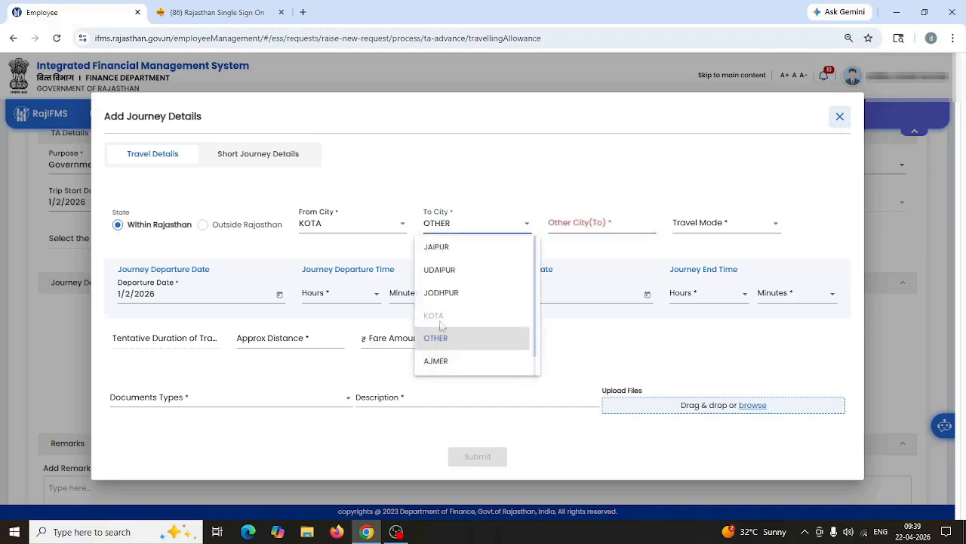
pyautogui.click(445, 249)
# Step: Choose Bus as the travel mode with departure at 05:00
pyautogui.click(586, 235)
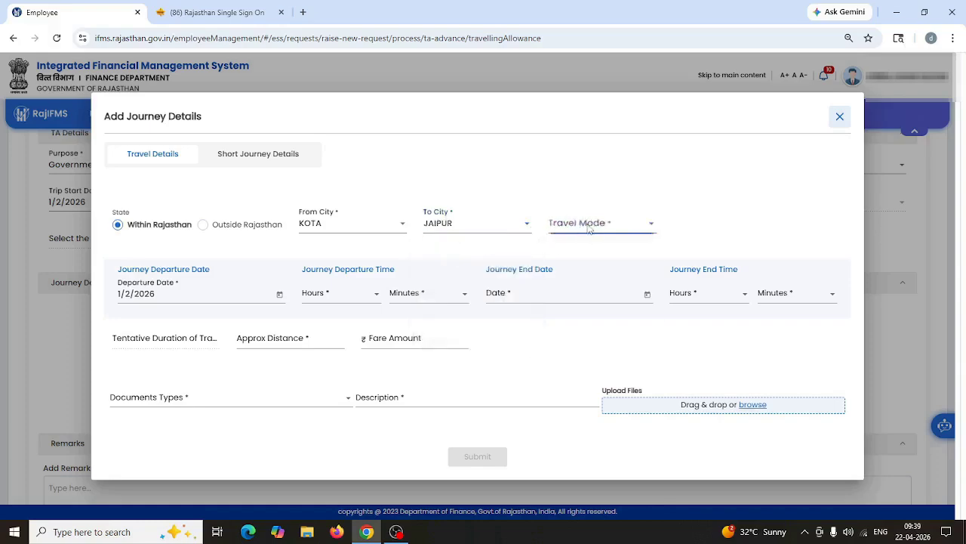
pyautogui.click(567, 254)
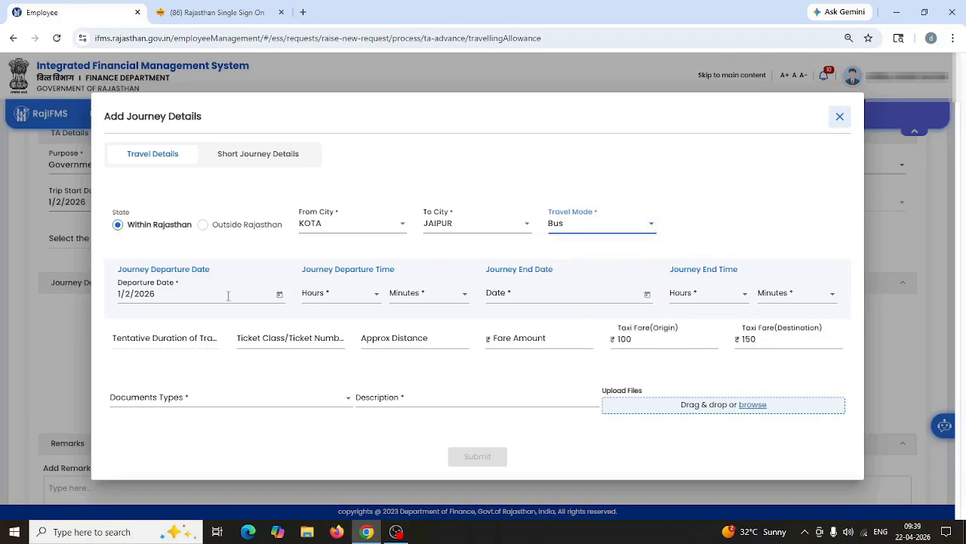
pyautogui.click(332, 298)
pyautogui.scroll(-2, 355, 408)
pyautogui.scroll(2, 320, 339)
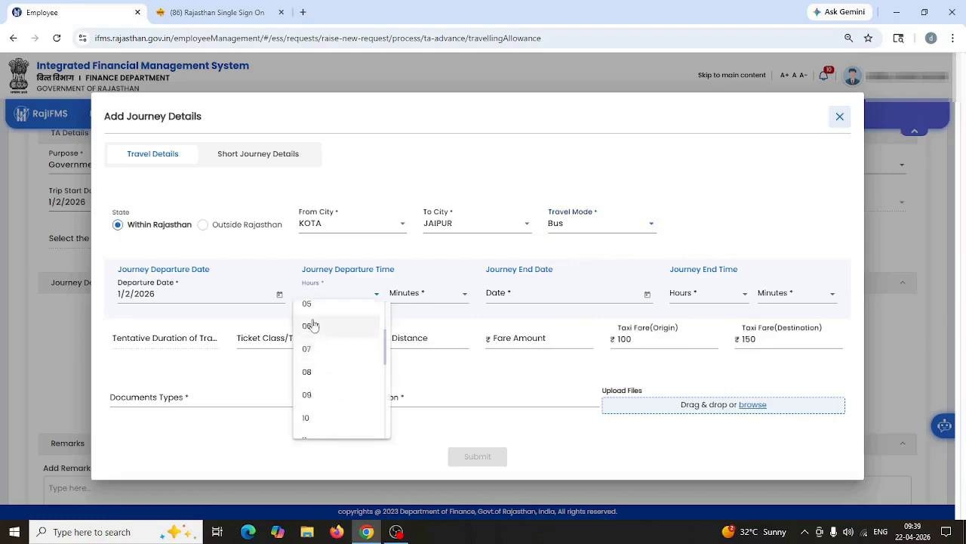
pyautogui.click(313, 305)
pyautogui.click(419, 301)
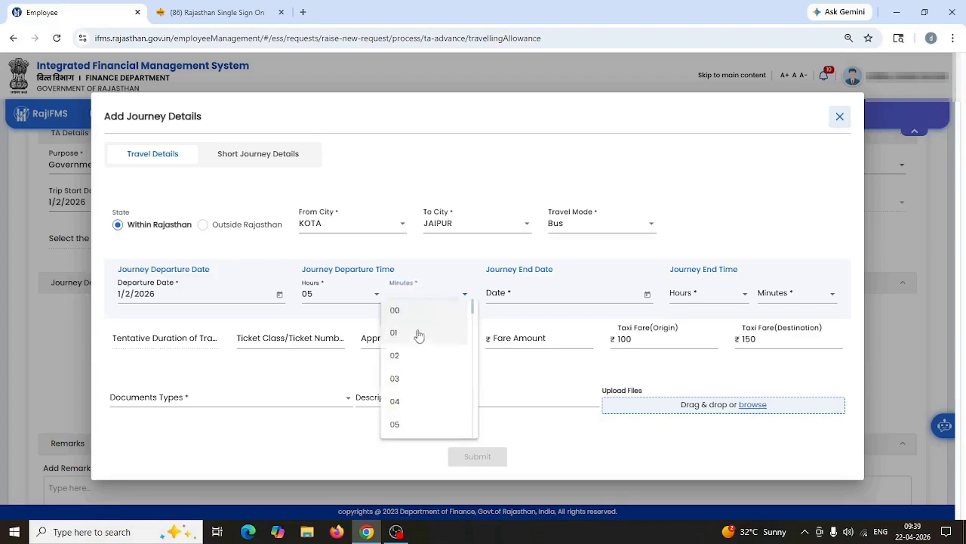
pyautogui.click(408, 314)
# Step: Set the journey end date to 1/2/2026 and arrival time to 11:00
pyautogui.click(647, 295)
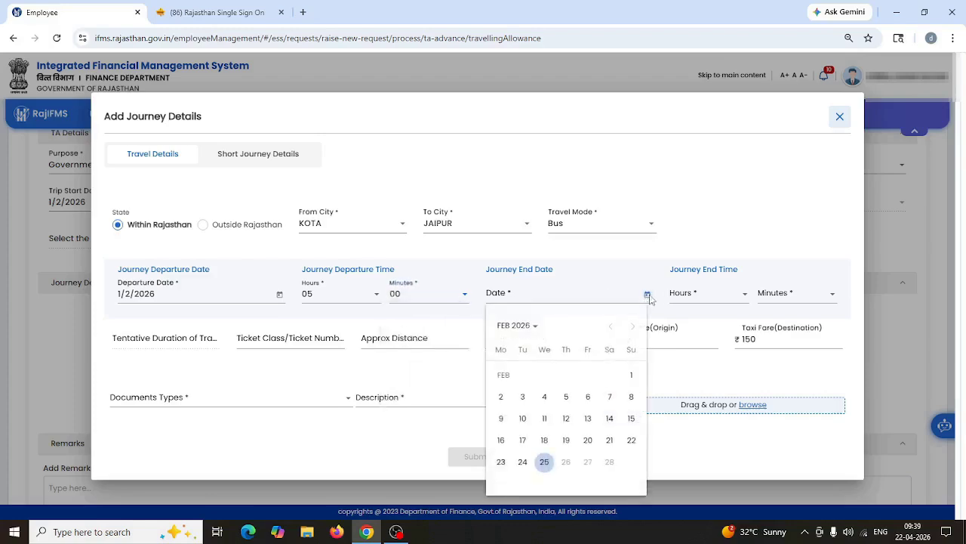
pyautogui.click(631, 376)
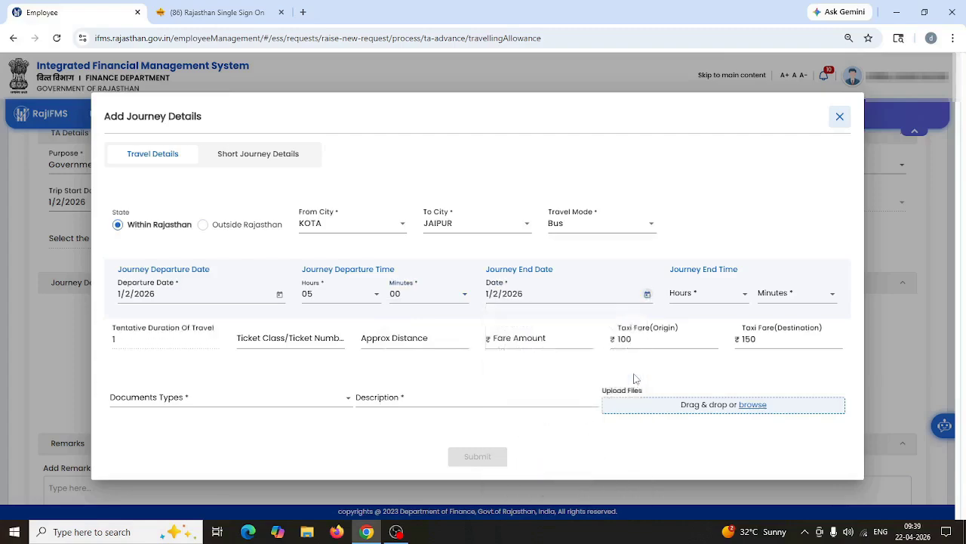
pyautogui.click(706, 297)
pyautogui.scroll(-3, 693, 365)
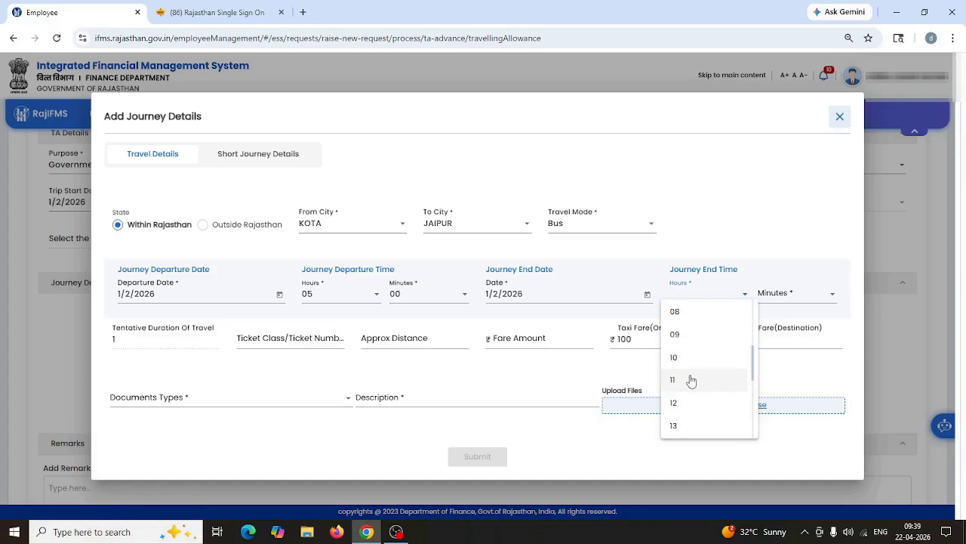
pyautogui.click(689, 378)
pyautogui.click(786, 302)
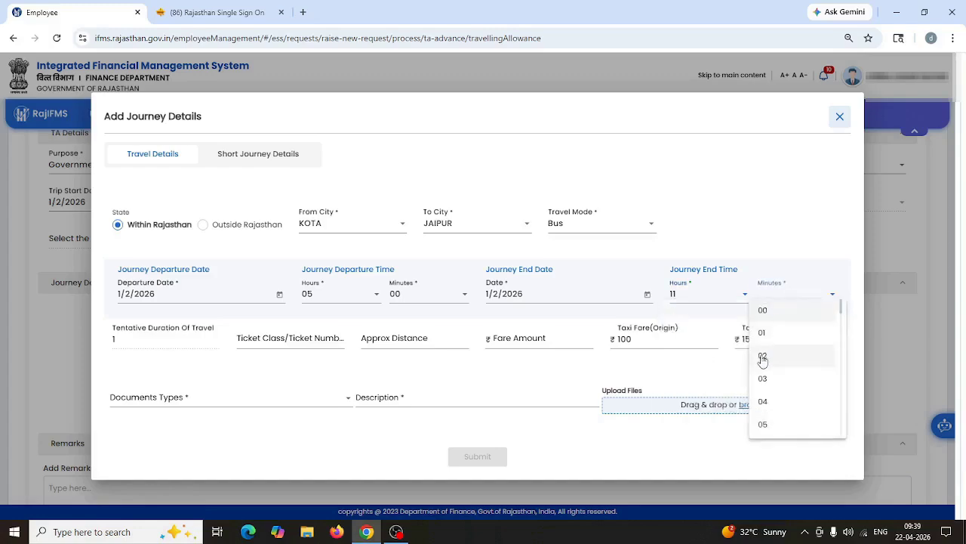
pyautogui.click(764, 310)
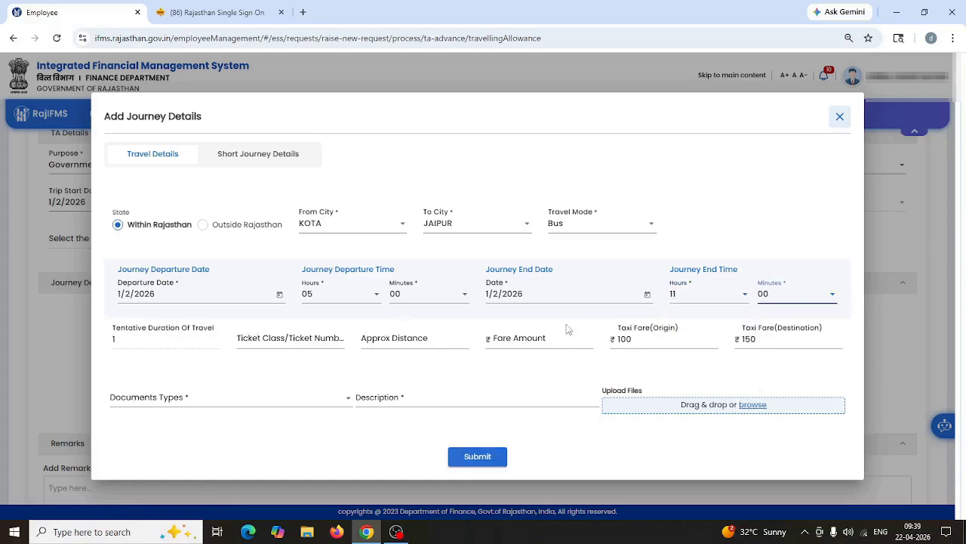
# Step: Enter ticket 01, distance 250 km and fare 270, then submit the journey
pyautogui.click(326, 337)
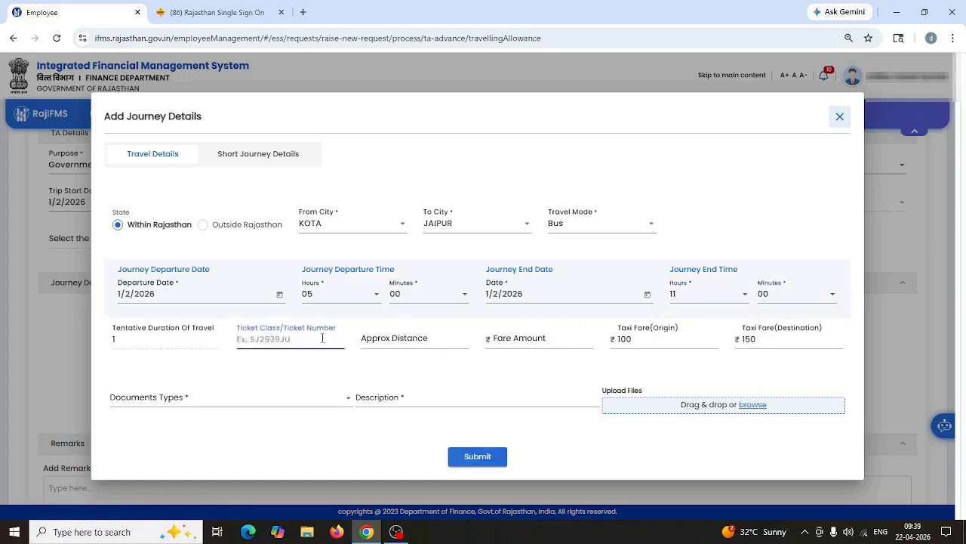
pyautogui.write('01')
pyautogui.press('Tab')
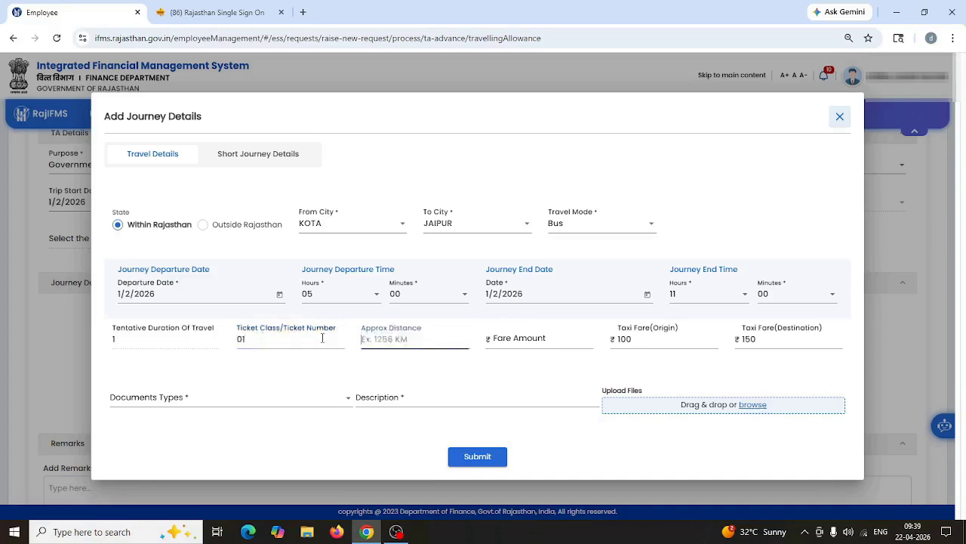
pyautogui.write('250')
pyautogui.press('Tab')
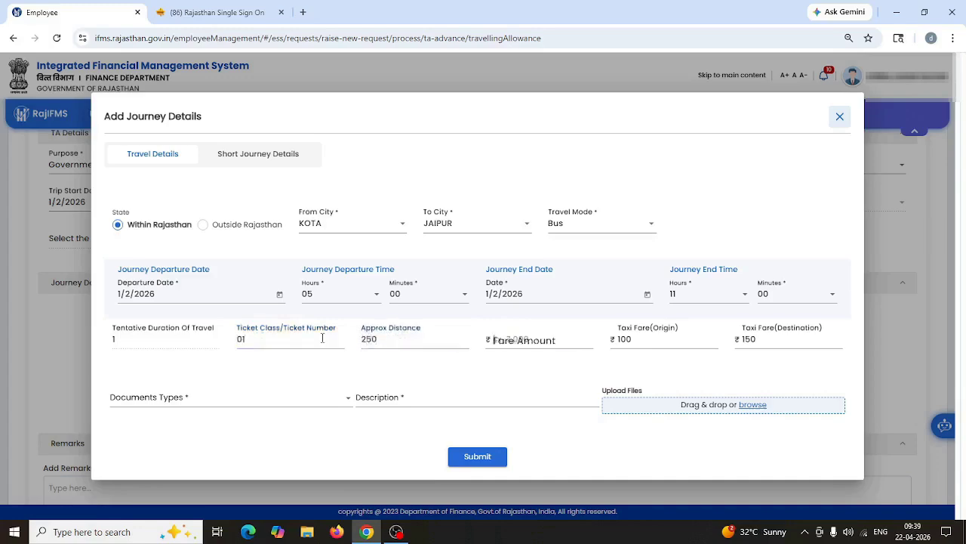
pyautogui.write('270')
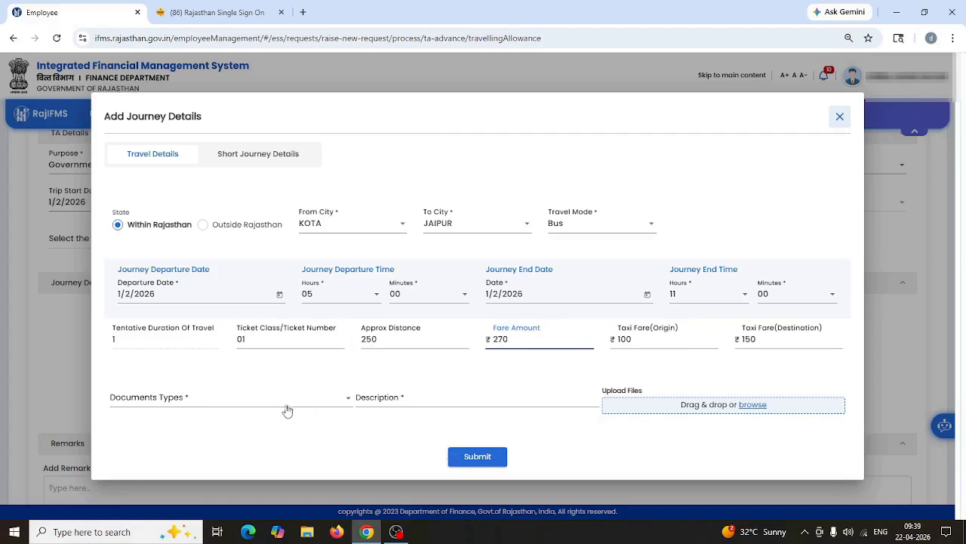
pyautogui.click(477, 457)
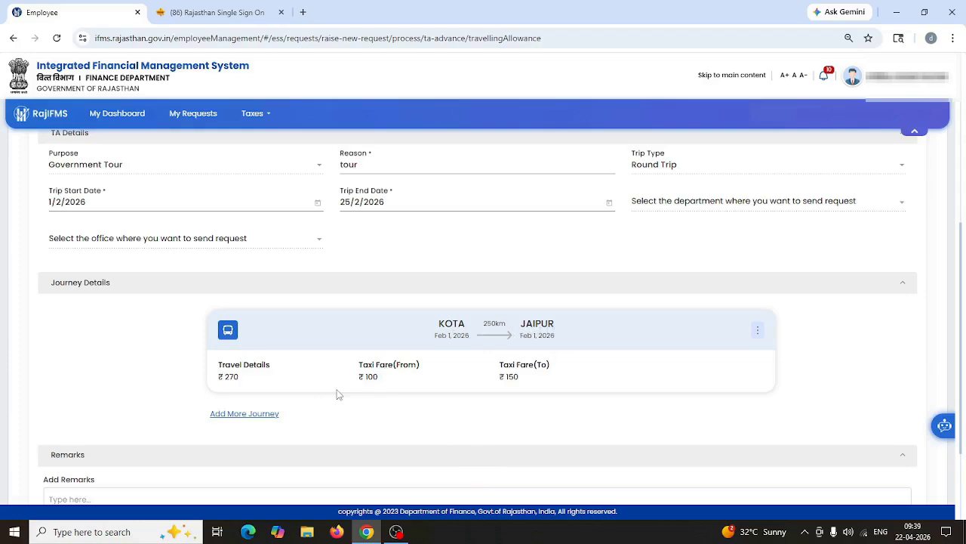
# Step: Open the Add More Journey form for a second journey
pyautogui.click(238, 417)
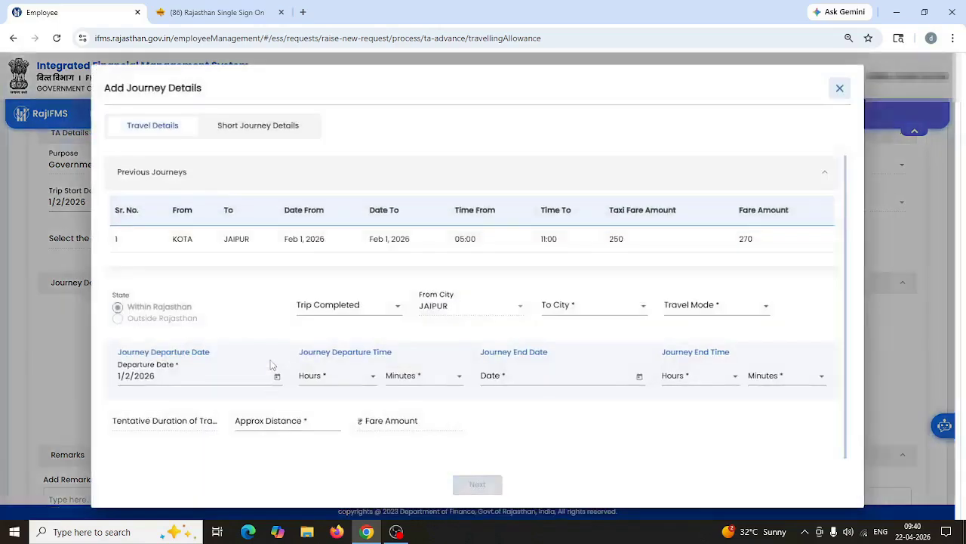
# Step: Mark the trip completed, choose Bus, and set departure time to 16:02
pyautogui.click(328, 314)
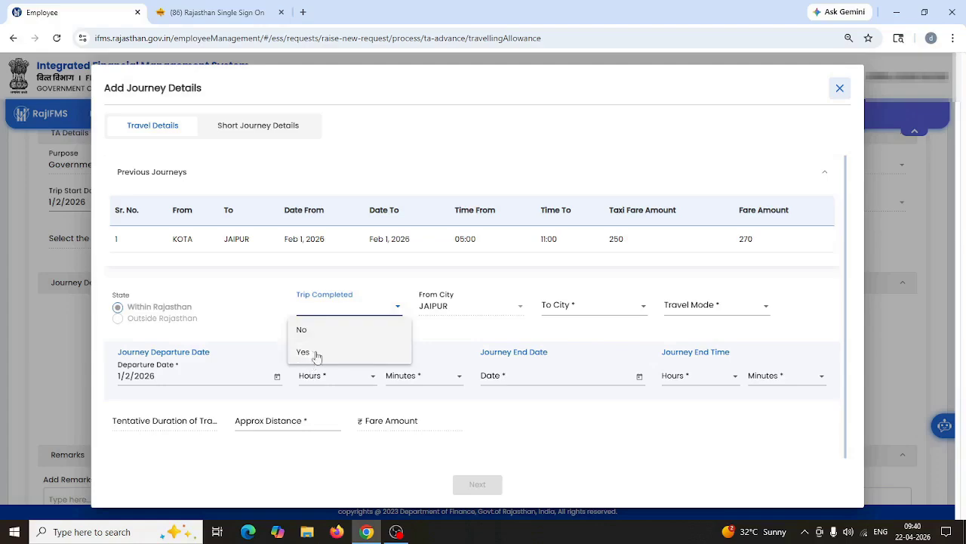
pyautogui.click(321, 349)
pyautogui.click(712, 305)
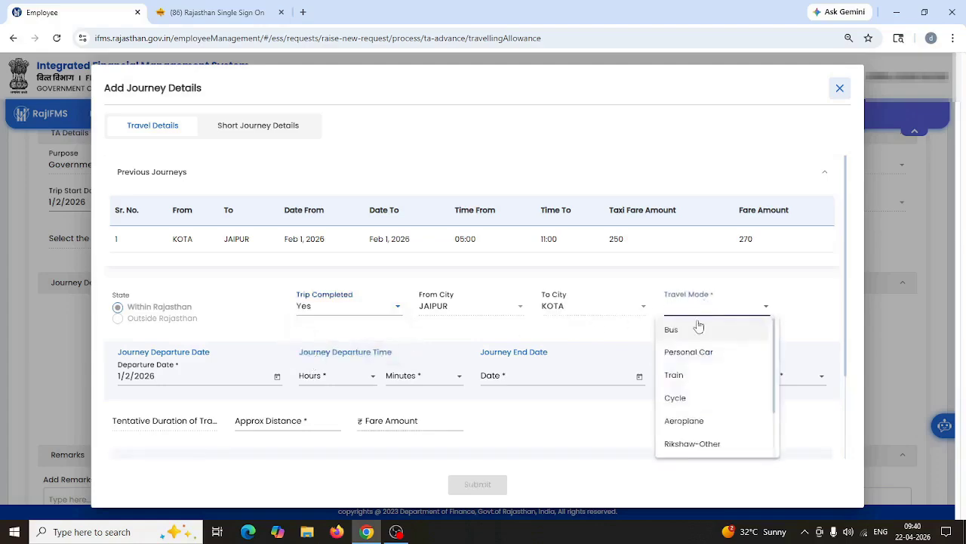
pyautogui.click(690, 330)
pyautogui.click(324, 377)
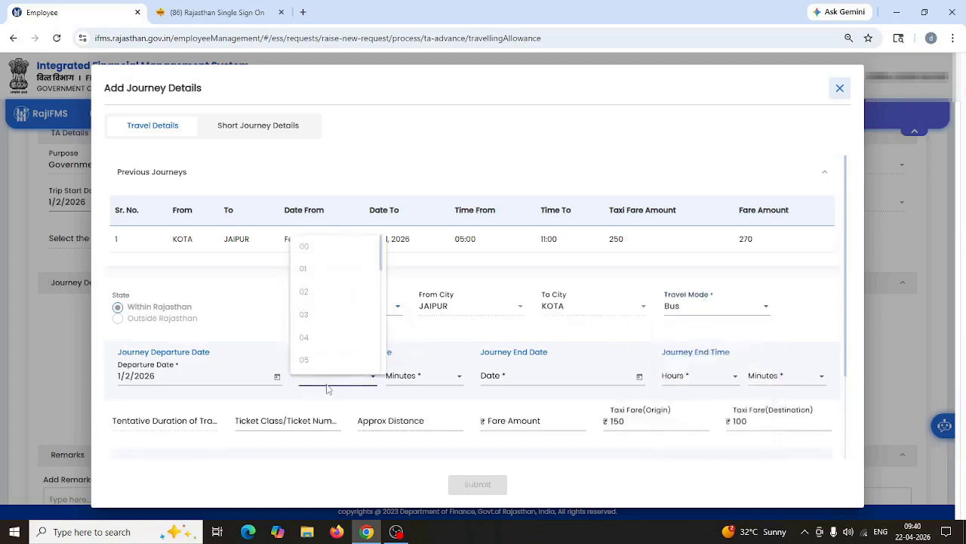
pyautogui.scroll(-5, 305, 316)
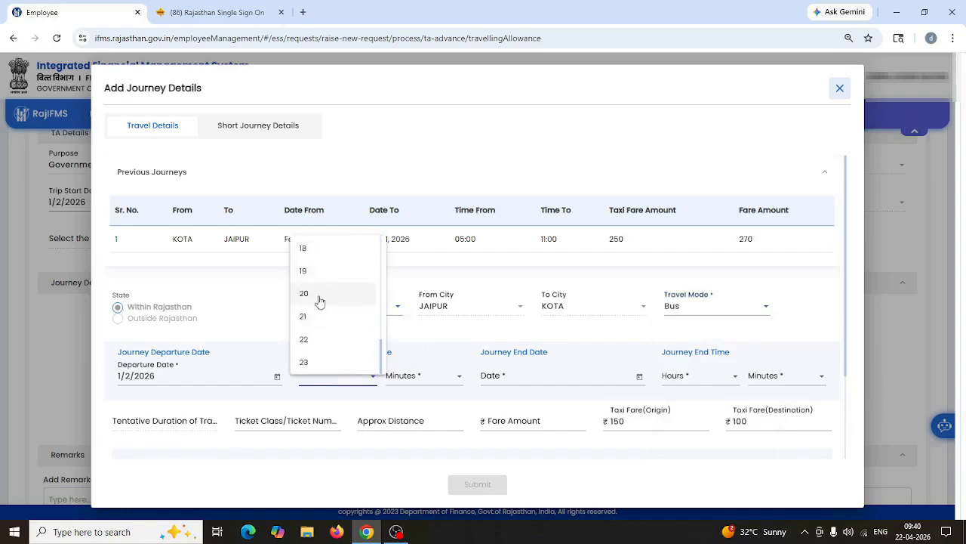
pyautogui.click(313, 323)
pyautogui.click(425, 377)
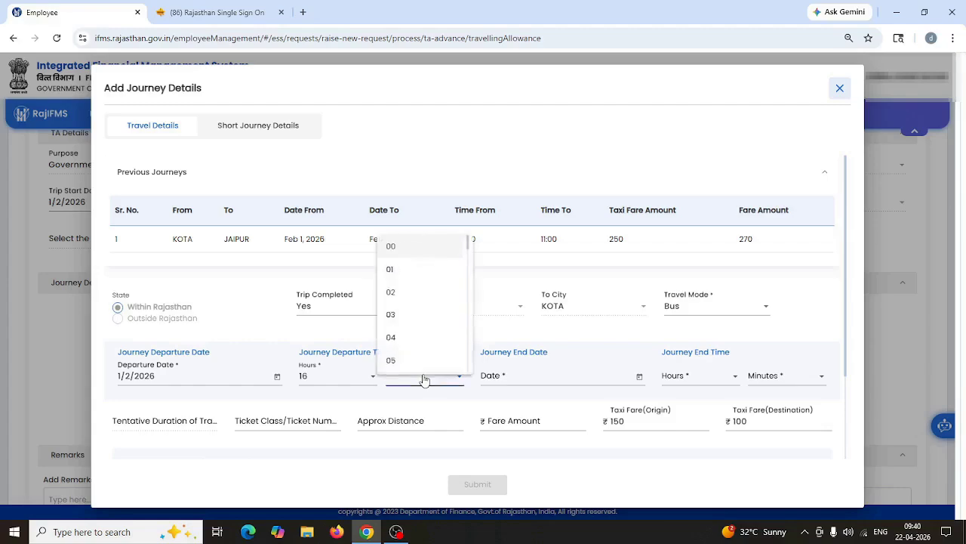
pyautogui.click(403, 292)
# Step: Set the journey end to 1 February 2026 at 22:01
pyautogui.click(535, 376)
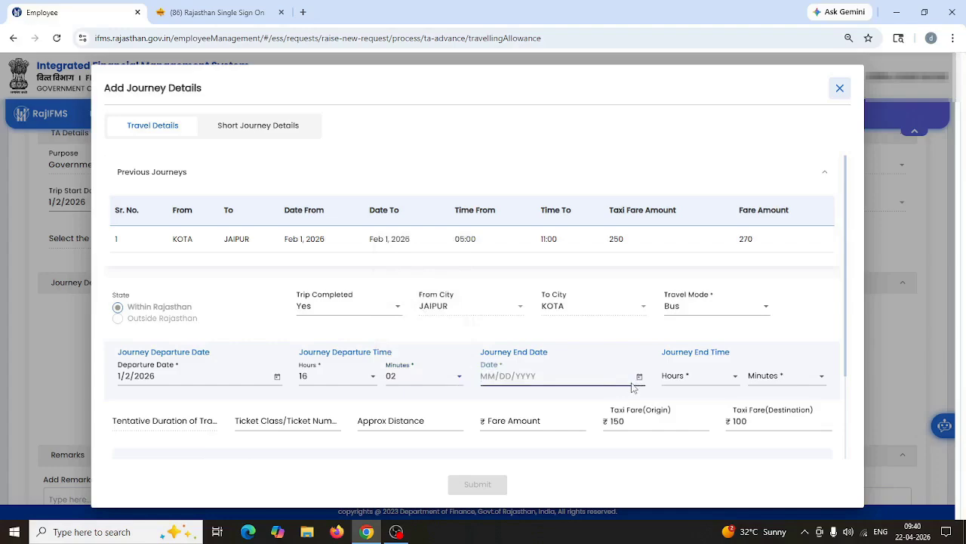
pyautogui.click(638, 375)
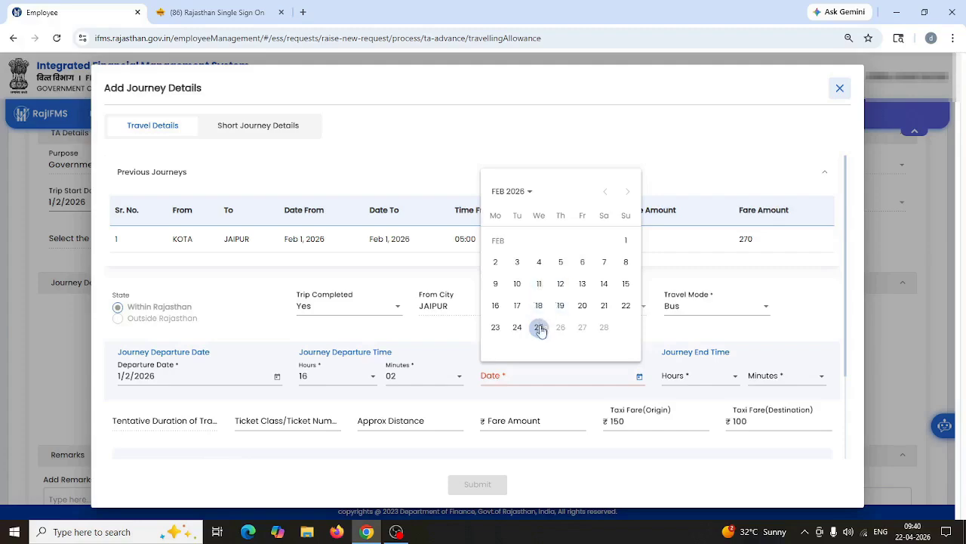
pyautogui.click(626, 240)
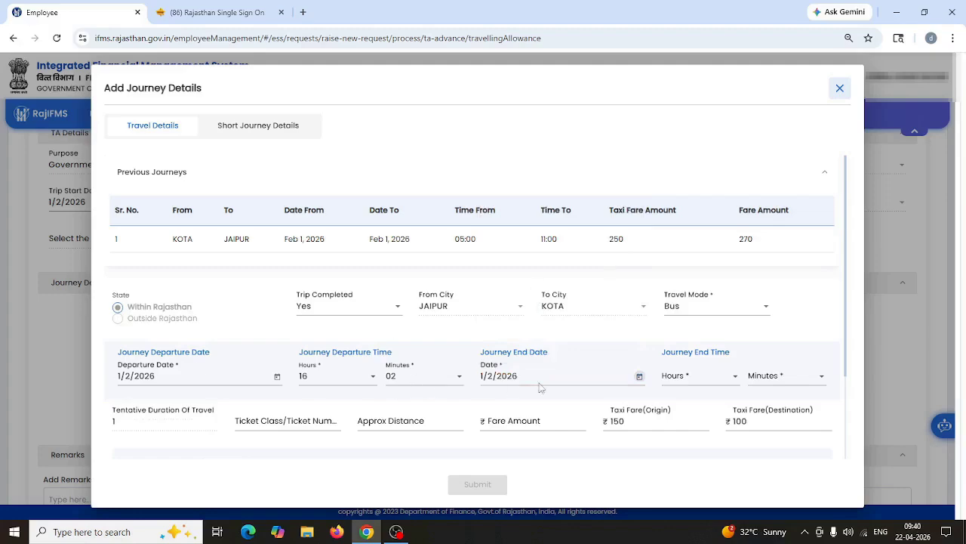
pyautogui.click(681, 381)
pyautogui.scroll(-6, 680, 323)
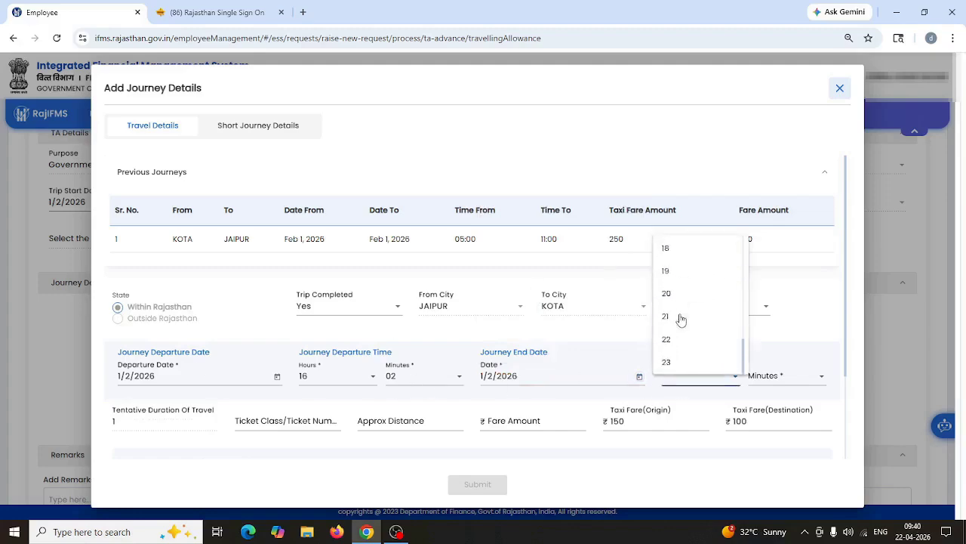
pyautogui.click(679, 339)
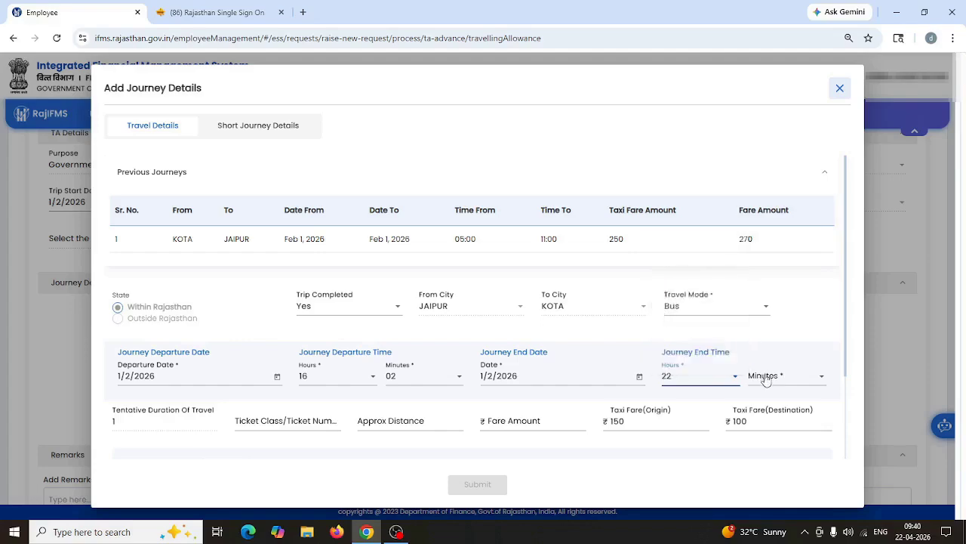
pyautogui.click(766, 380)
pyautogui.click(757, 272)
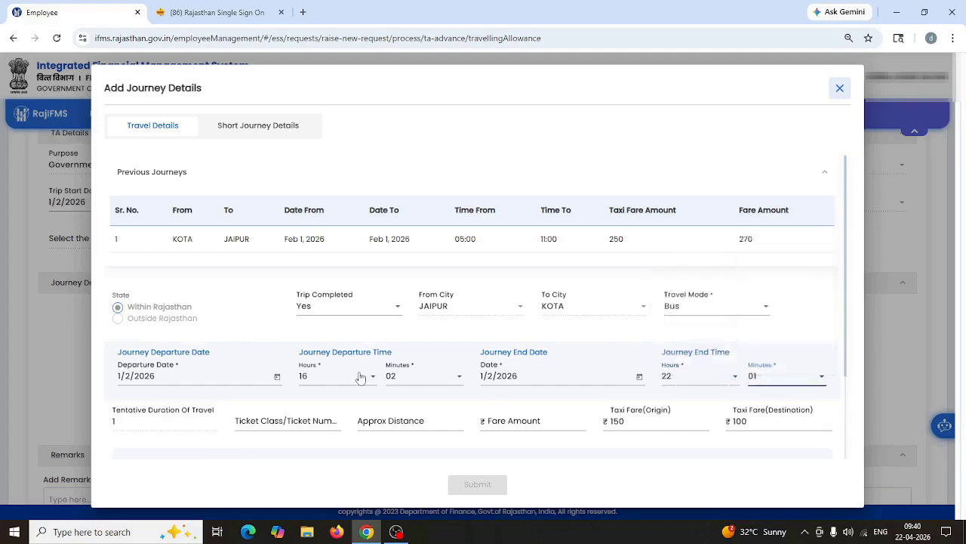
# Step: Enter ticket 01, distance 250 km and fare 270
pyautogui.click(269, 422)
pyautogui.write('01')
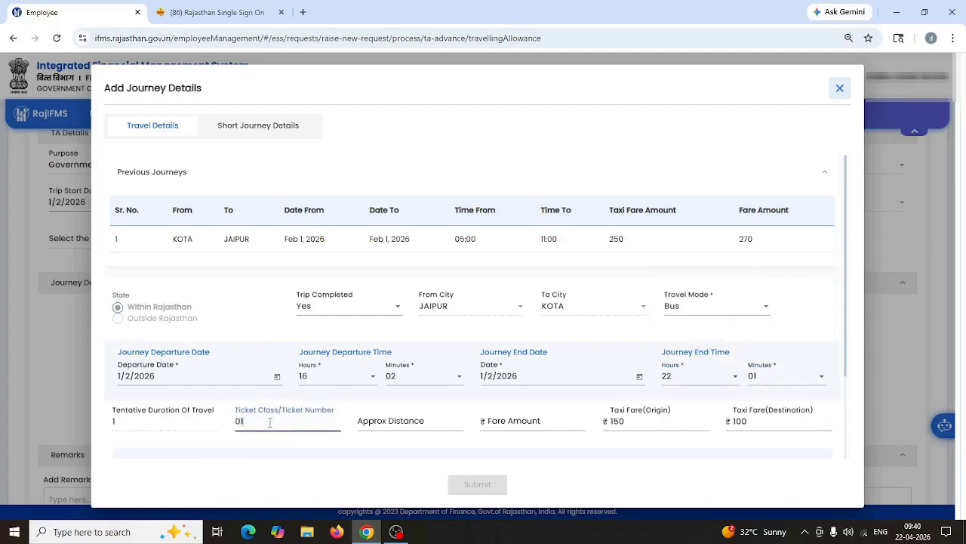
pyautogui.press('Tab')
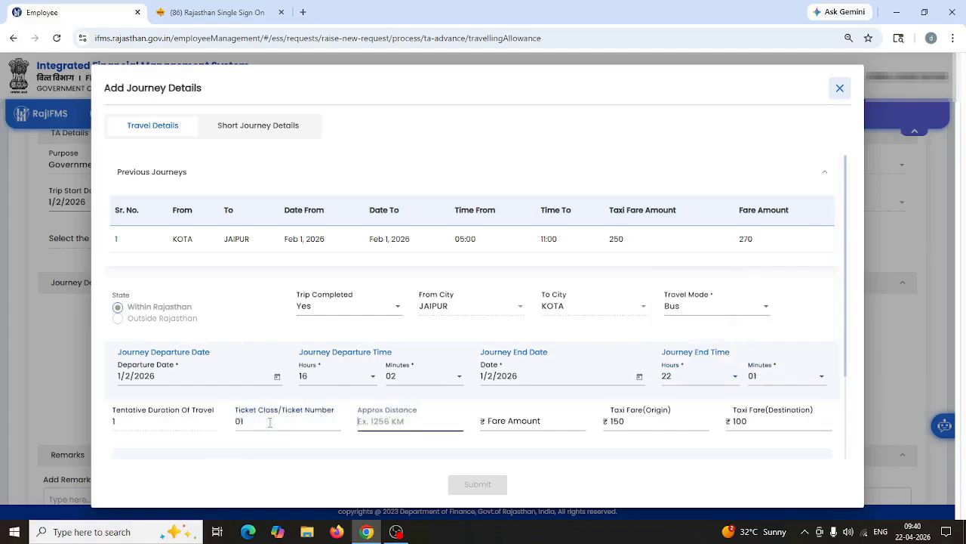
pyautogui.write('250')
pyautogui.press('Tab')
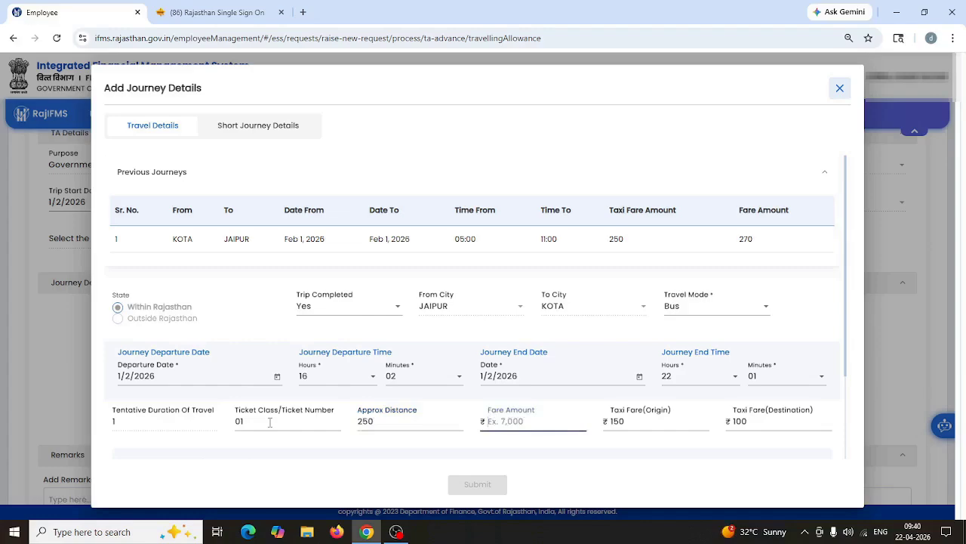
pyautogui.write('270')
pyautogui.press('Tab')
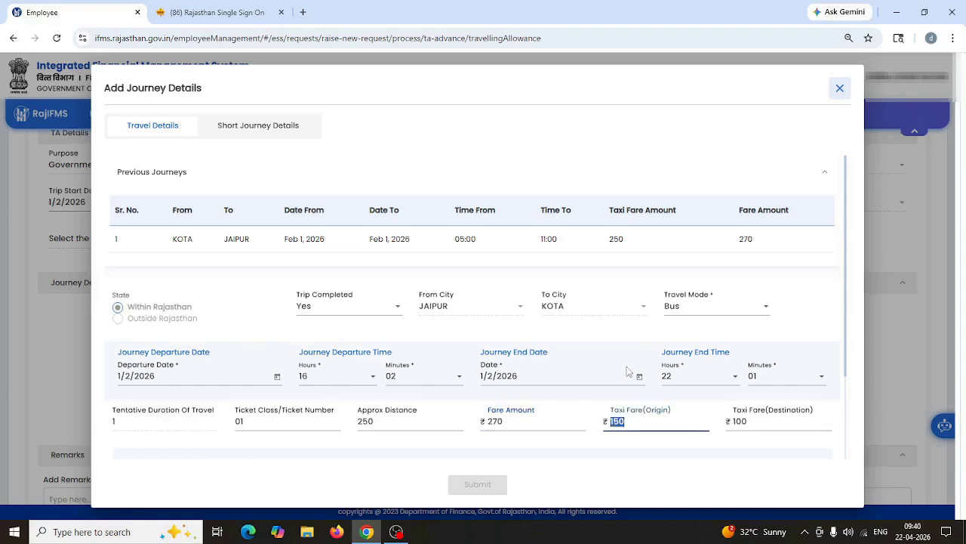
# Step: Choose No for Lodging and Boarding and submit the Jaipur–Kota return journey
pyautogui.scroll(-1, 415, 408)
pyautogui.scroll(-1, 415, 407)
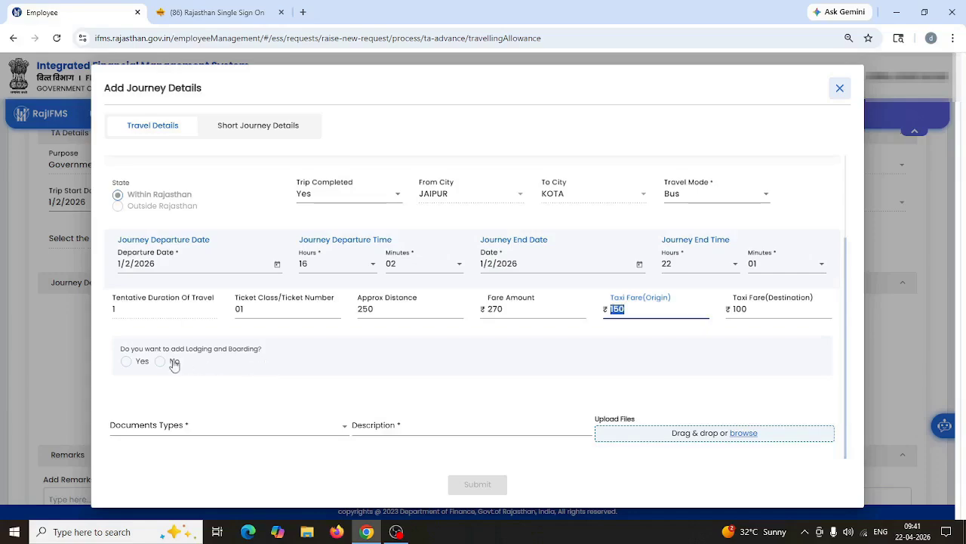
pyautogui.click(160, 362)
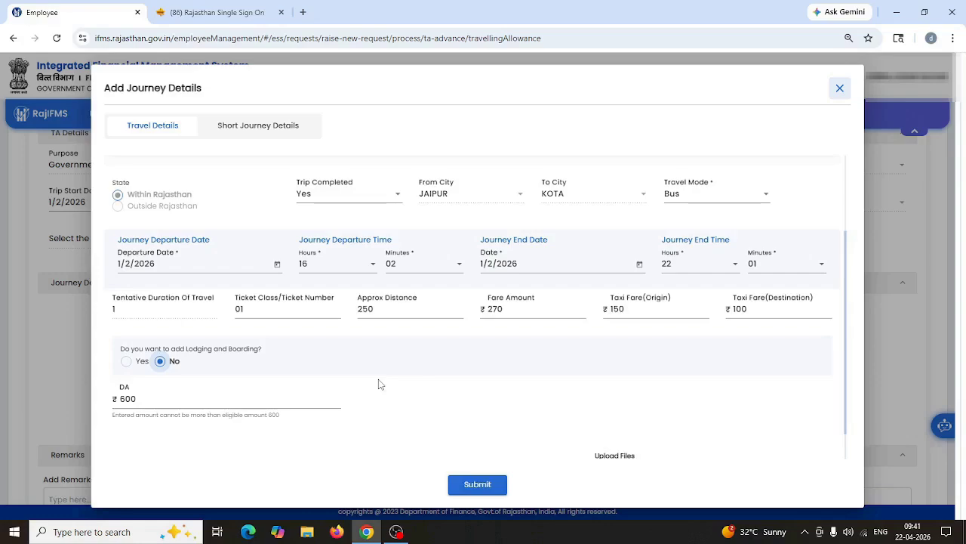
pyautogui.click(477, 484)
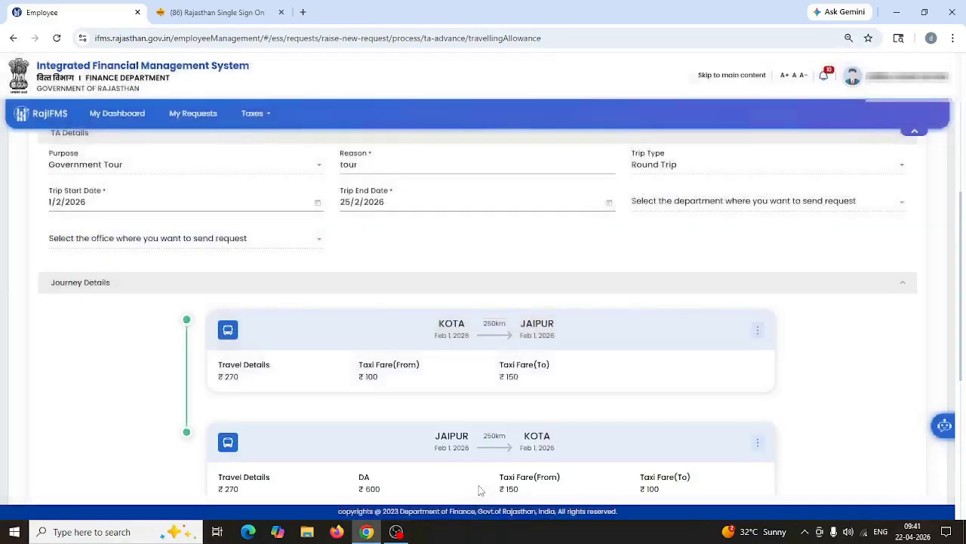
# Step: Open a fresh journey form for the third leg via Continue your Journey
pyautogui.scroll(-3, 378, 376)
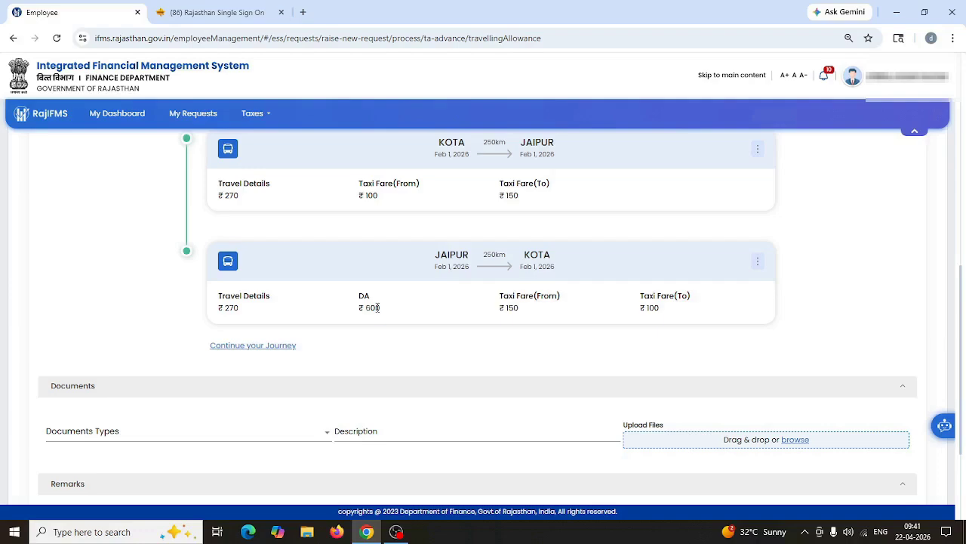
pyautogui.click(251, 345)
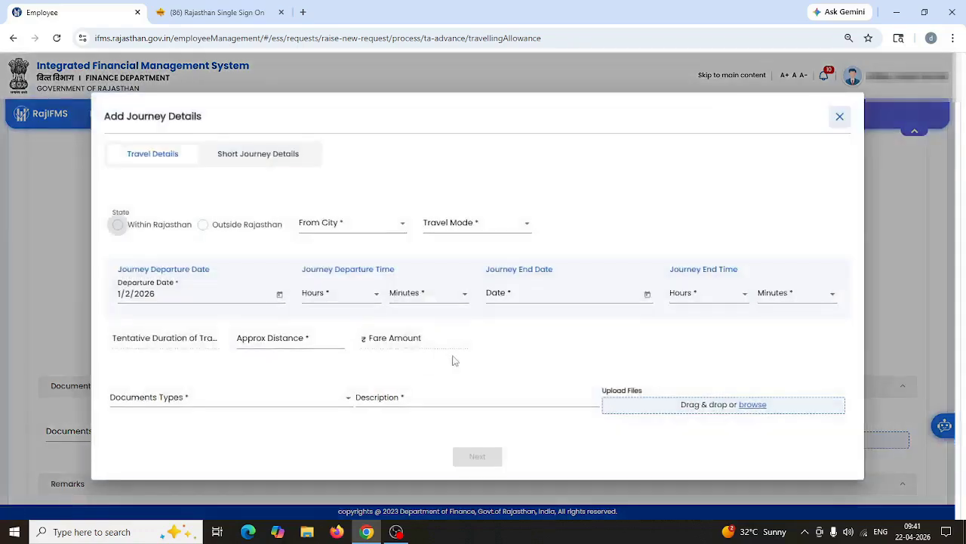
# Step: Set a within-Rajasthan KOTA to JAIPUR journey by Bus
pyautogui.click(117, 225)
pyautogui.click(344, 230)
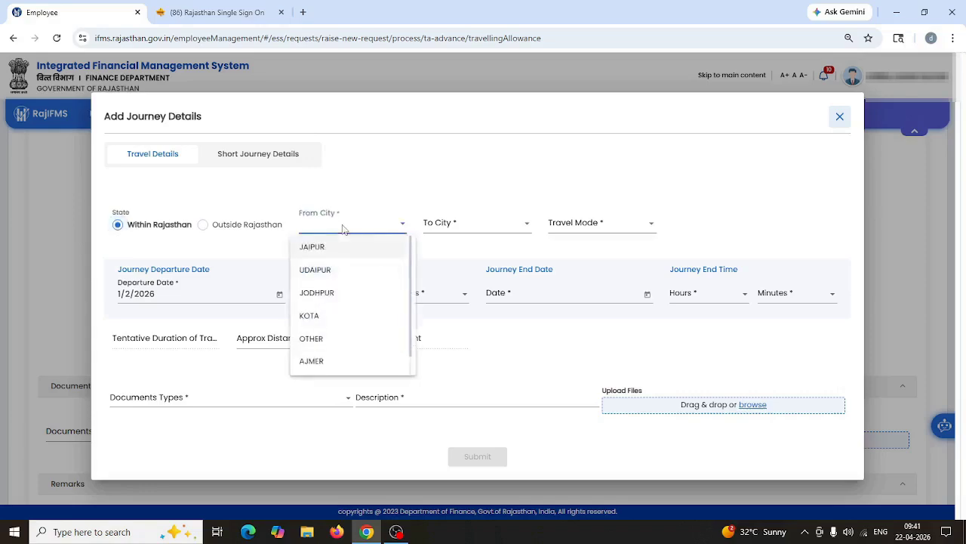
pyautogui.click(313, 316)
pyautogui.click(478, 232)
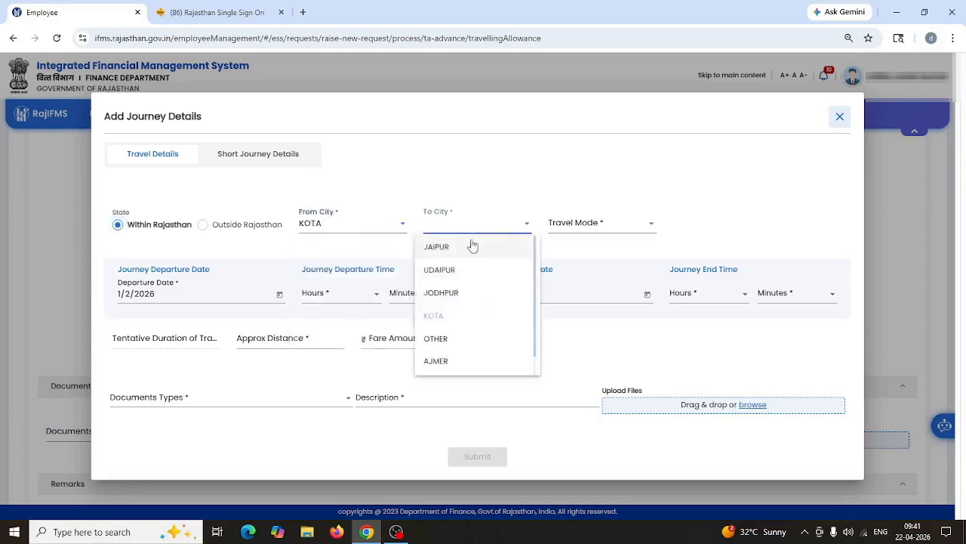
pyautogui.click(439, 245)
pyautogui.click(600, 231)
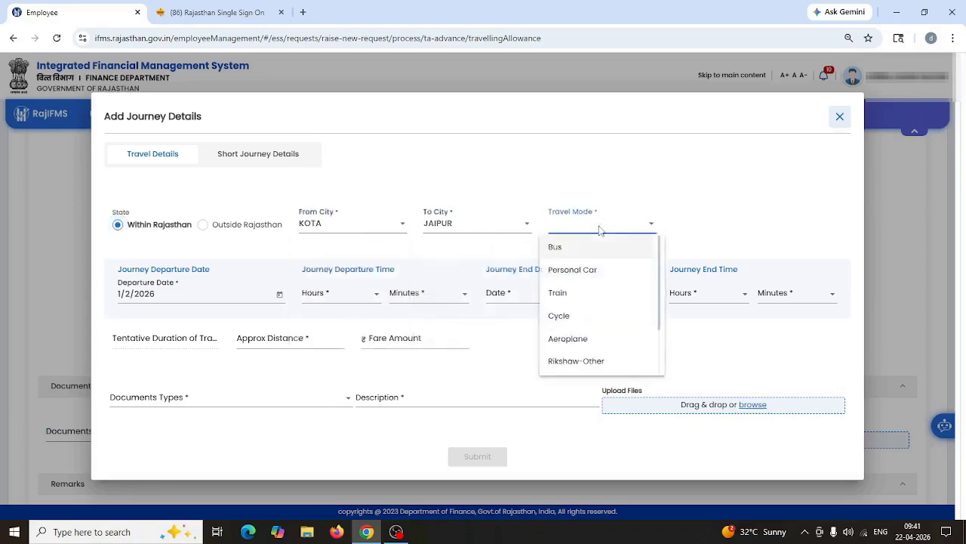
pyautogui.click(588, 251)
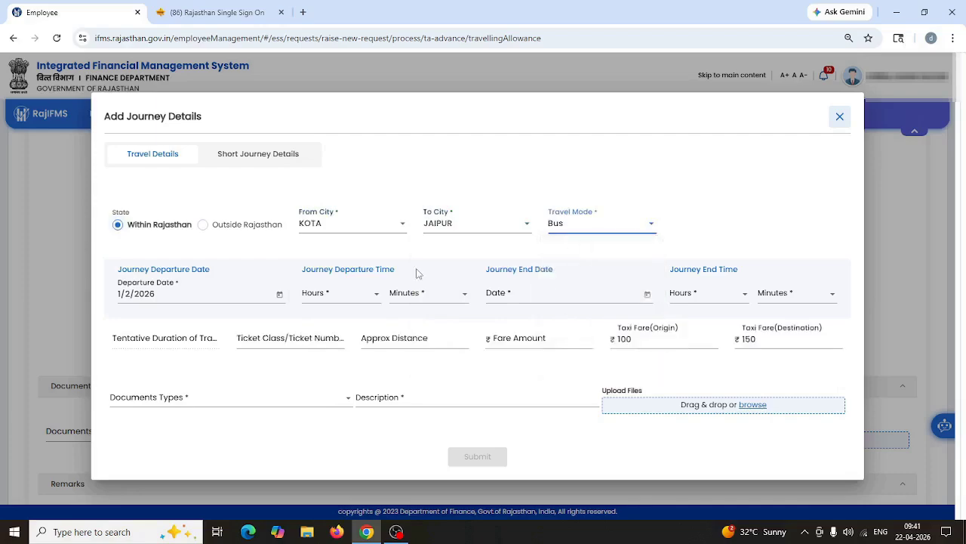
# Step: Set departure to 15 February 2026 at 03:04
pyautogui.click(279, 295)
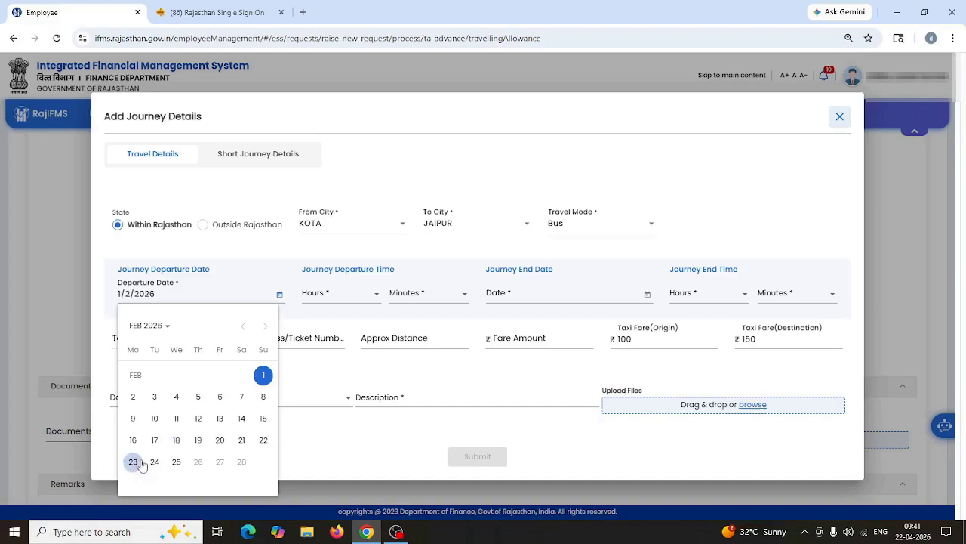
pyautogui.click(264, 419)
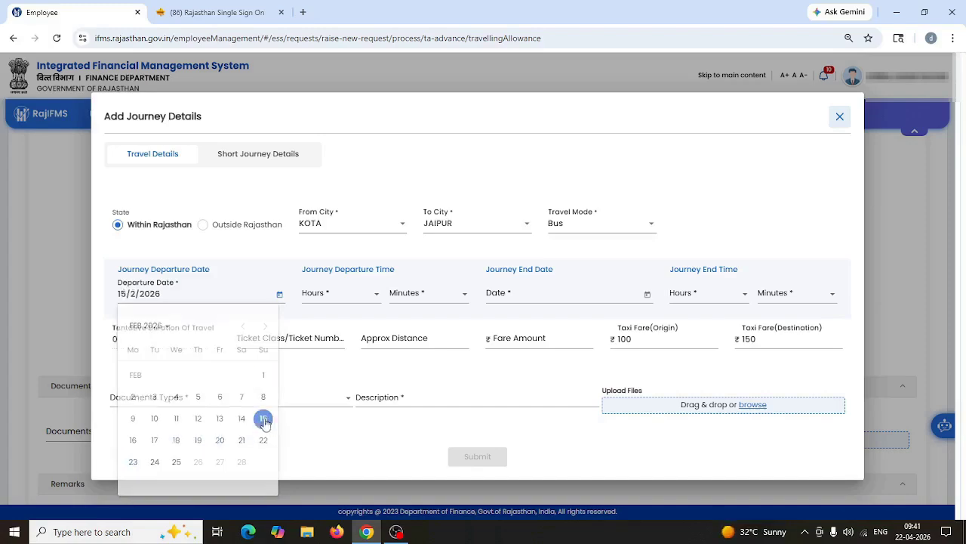
pyautogui.click(336, 297)
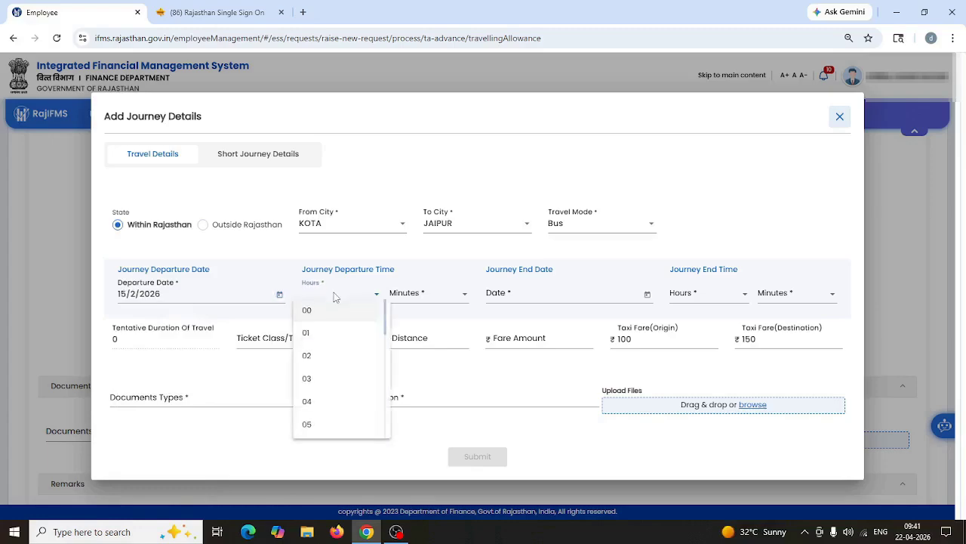
pyautogui.click(324, 379)
pyautogui.click(399, 299)
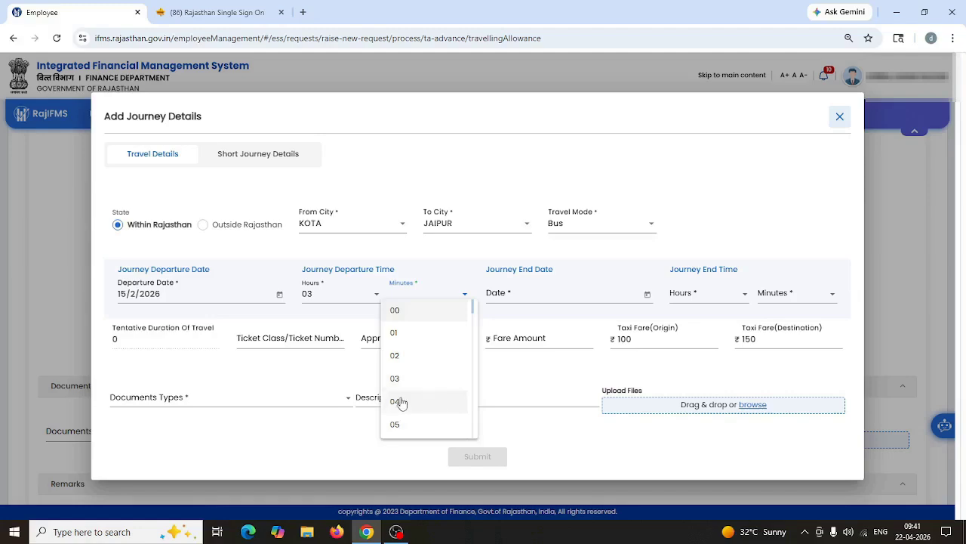
pyautogui.click(398, 401)
# Step: Set the journey end to 15 February 2026 at 09:00
pyautogui.click(536, 298)
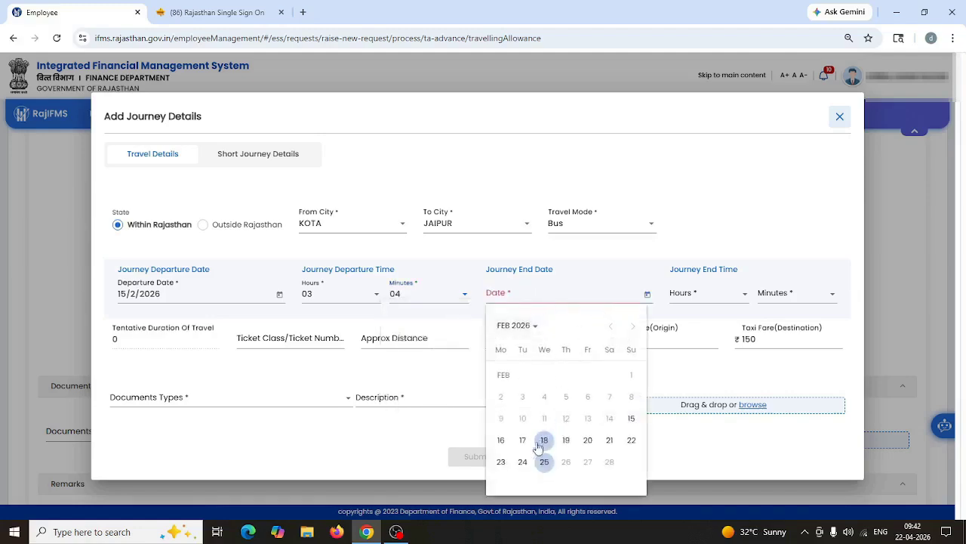
pyautogui.click(632, 419)
pyautogui.click(690, 301)
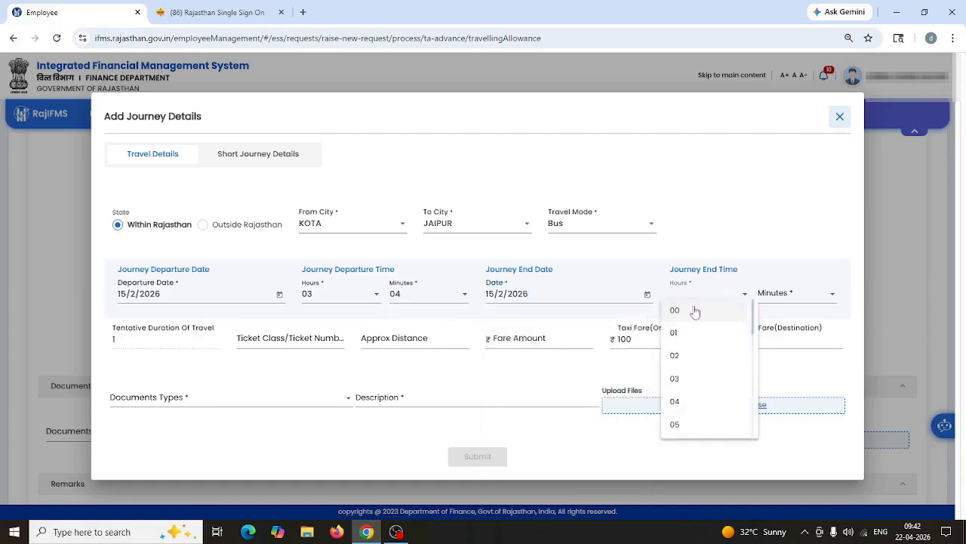
pyautogui.scroll(-2, 685, 397)
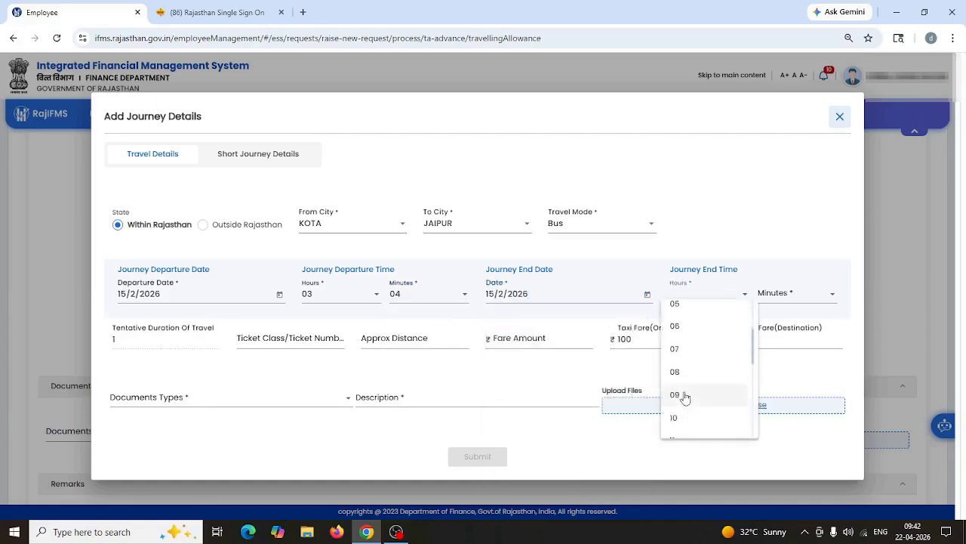
pyautogui.click(684, 396)
pyautogui.click(771, 301)
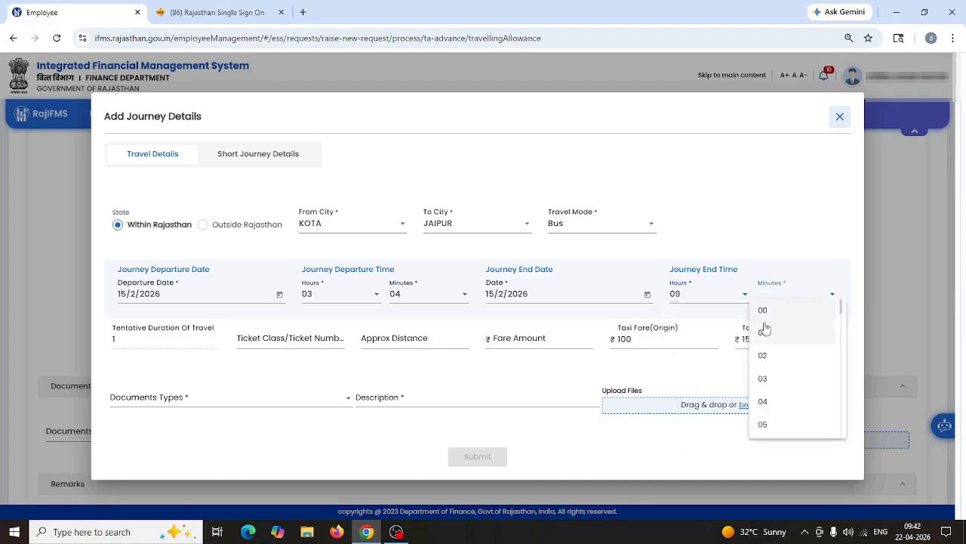
pyautogui.click(764, 311)
# Step: Enter ticket 01, distance 250 km and fare 270, then submit the third journey
pyautogui.click(302, 340)
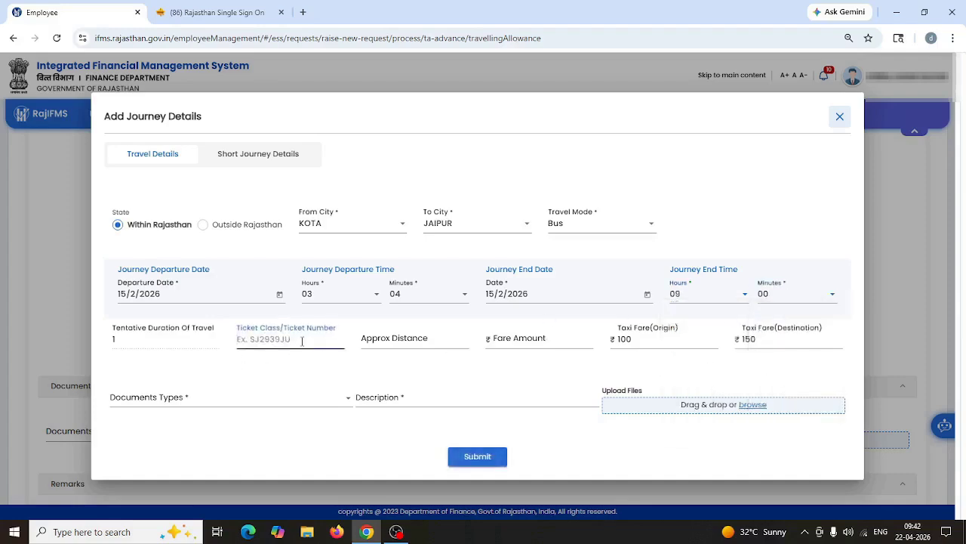
pyautogui.write('01')
pyautogui.press('Tab')
pyautogui.write('25')
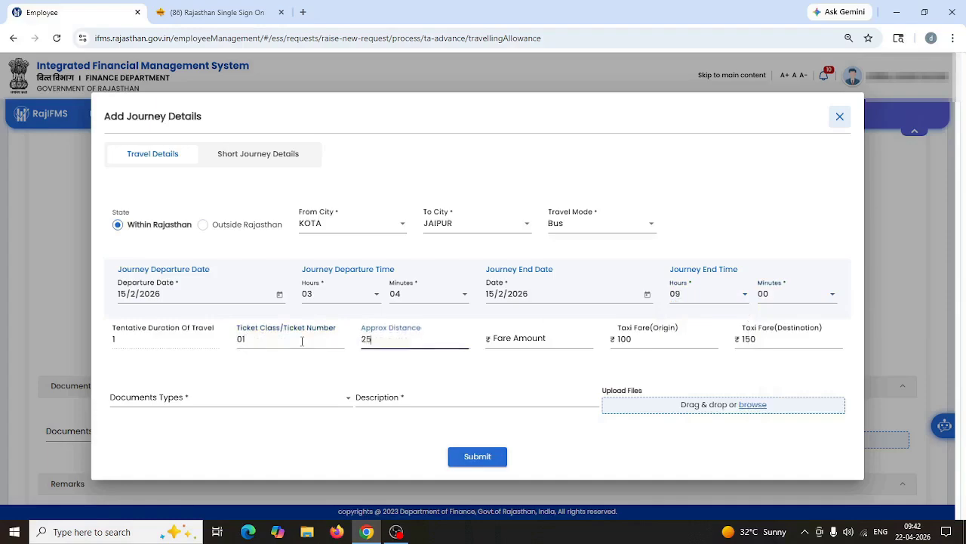
pyautogui.write('0')
pyautogui.press('Tab')
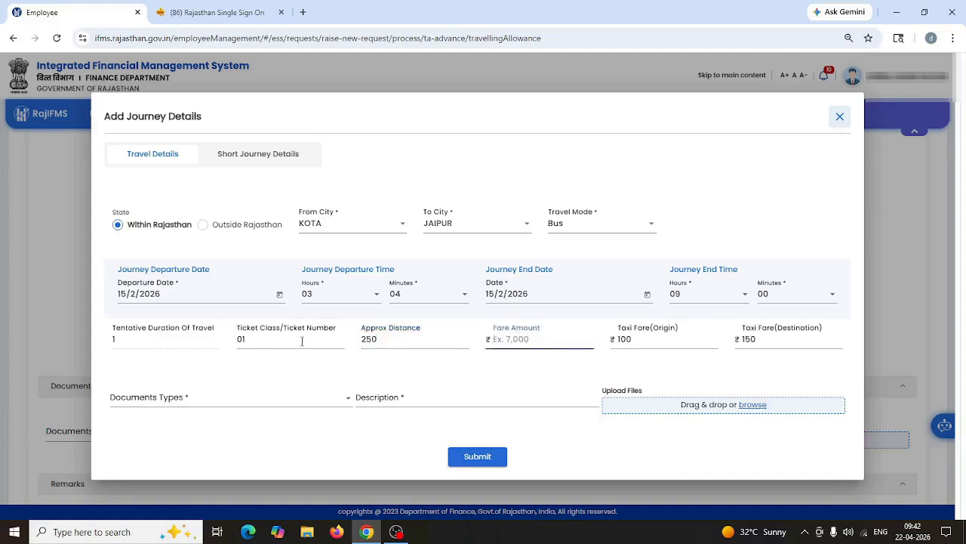
pyautogui.write('270')
pyautogui.click(474, 458)
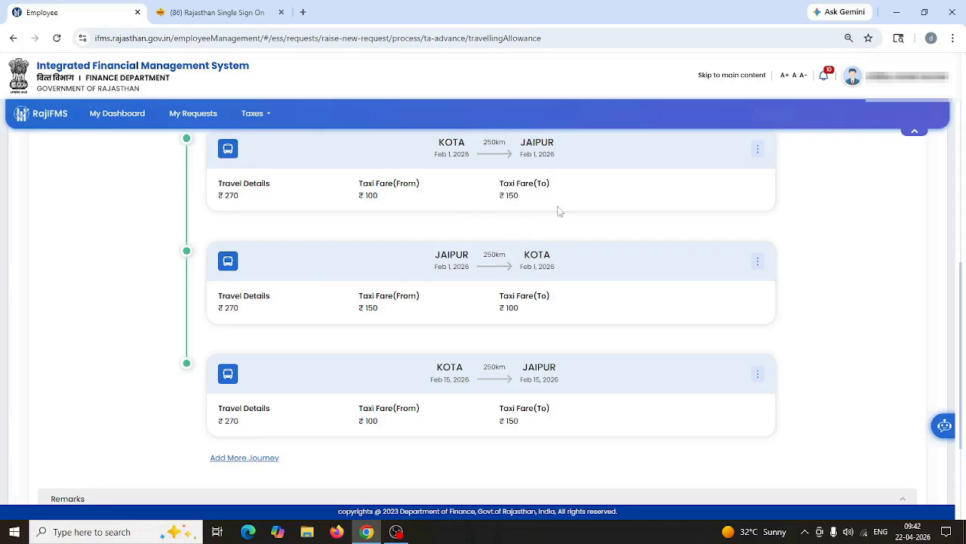
# Step: Start another journey, marked as completed, with Bus as the travel mode
pyautogui.click(238, 457)
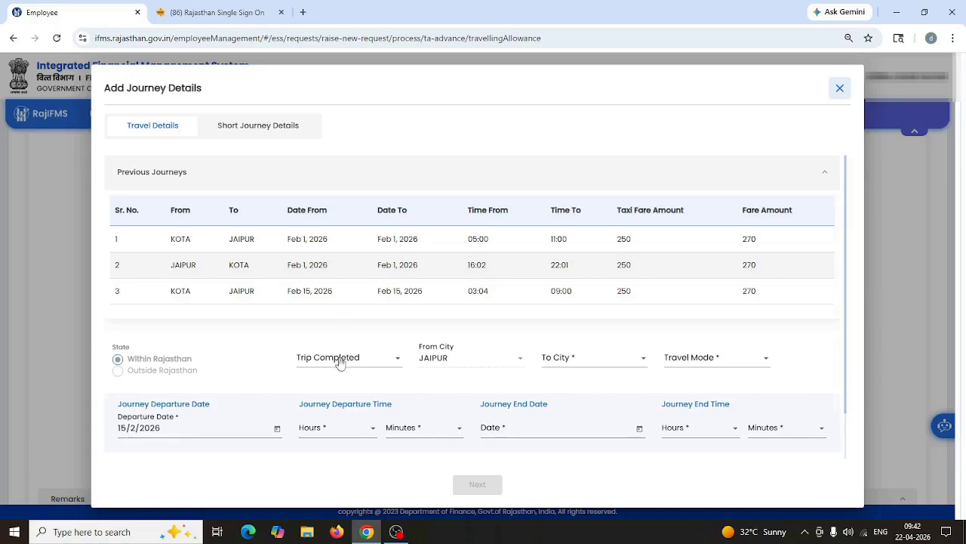
pyautogui.click(340, 361)
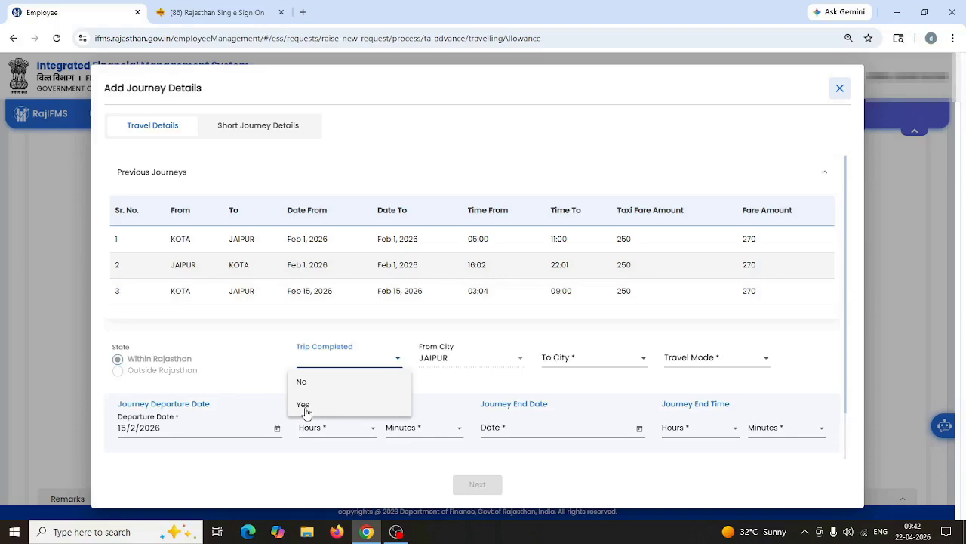
pyautogui.click(304, 407)
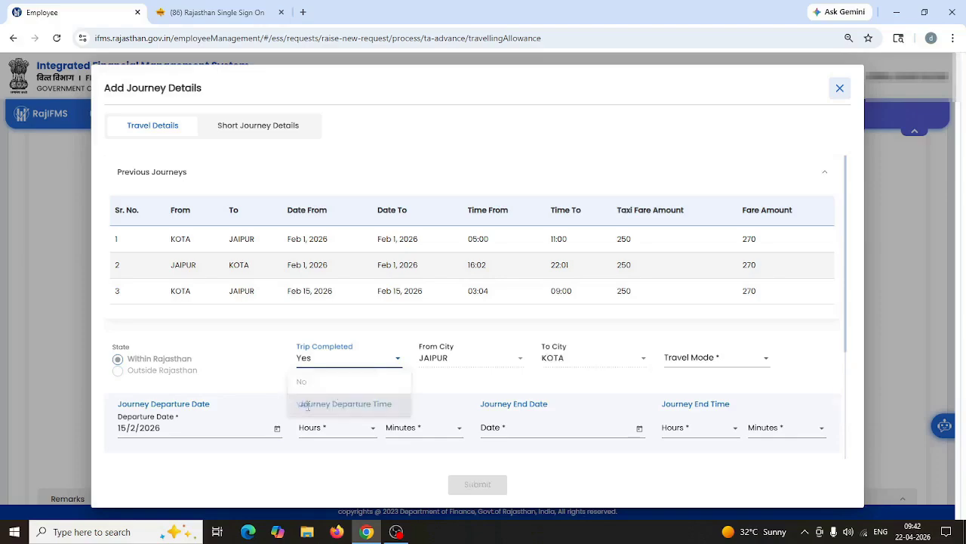
pyautogui.click(703, 367)
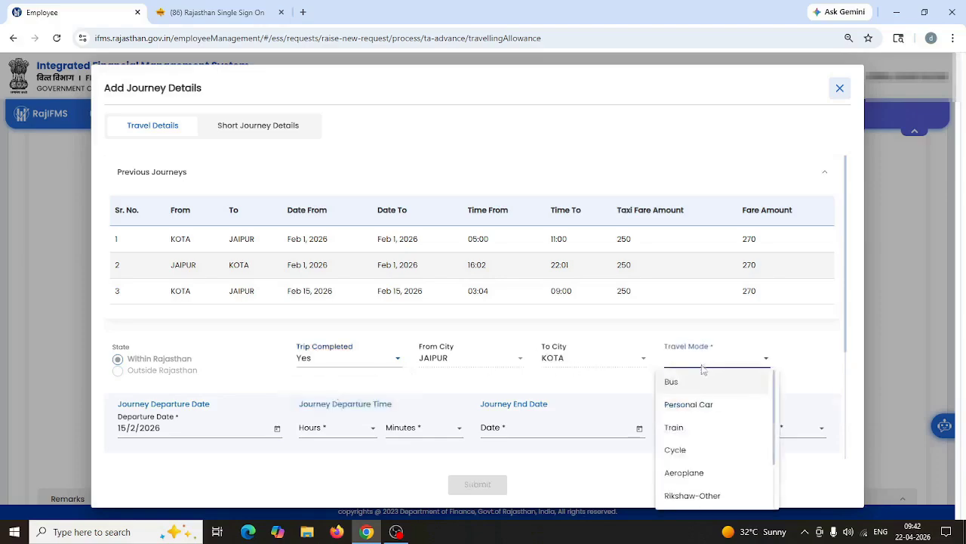
pyautogui.click(687, 381)
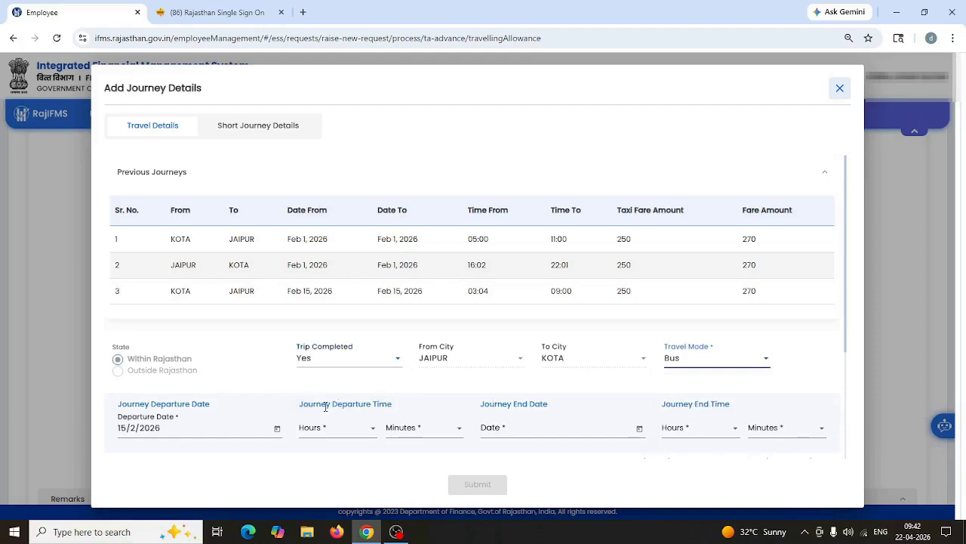
# Step: Set the departure time to 17:00 and the journey end date to 15 February
pyautogui.click(366, 430)
pyautogui.scroll(-5, 356, 360)
pyautogui.scroll(1, 350, 360)
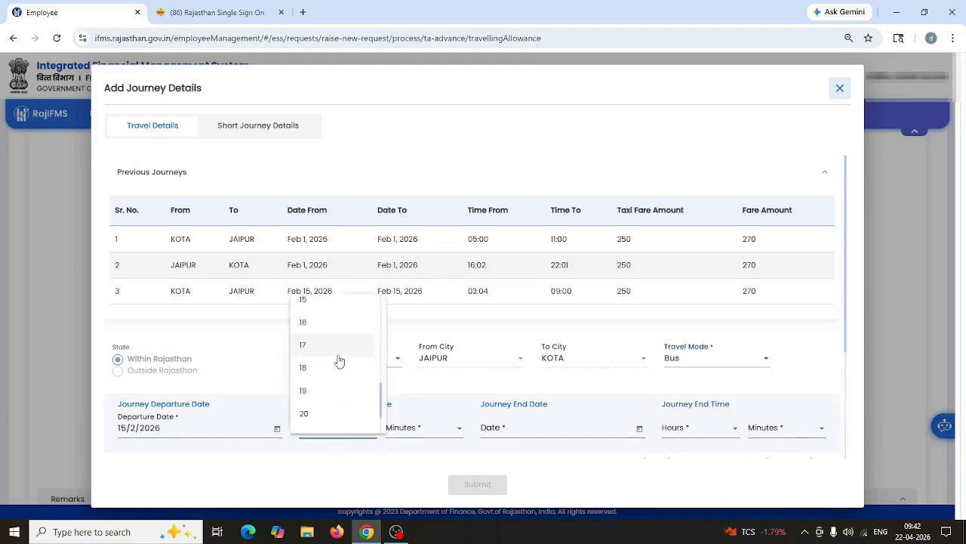
pyautogui.click(353, 349)
pyautogui.click(423, 429)
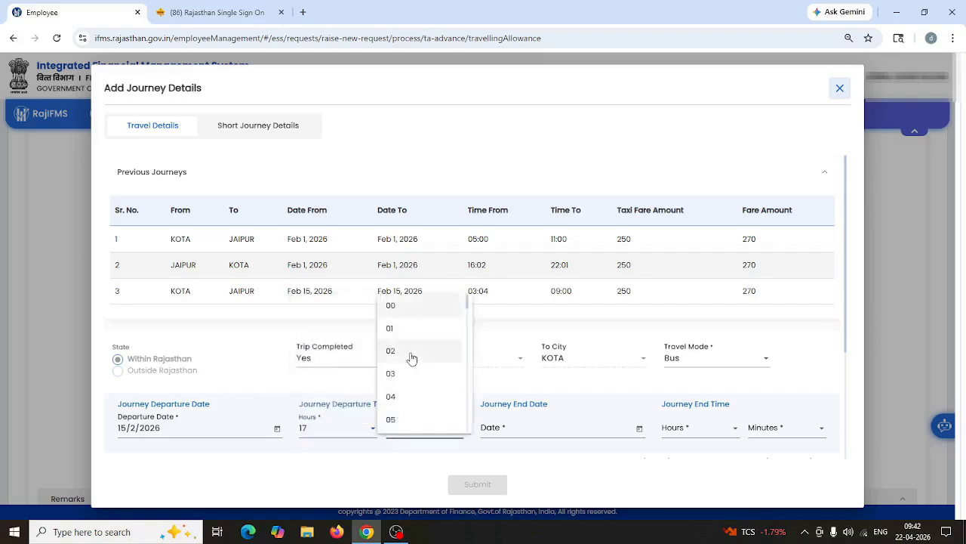
pyautogui.click(410, 306)
pyautogui.click(545, 429)
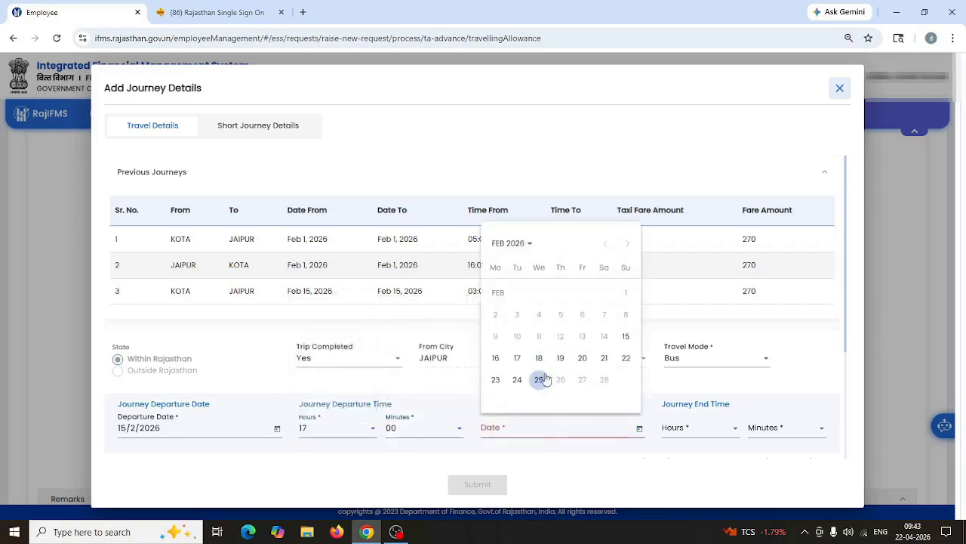
pyautogui.click(625, 336)
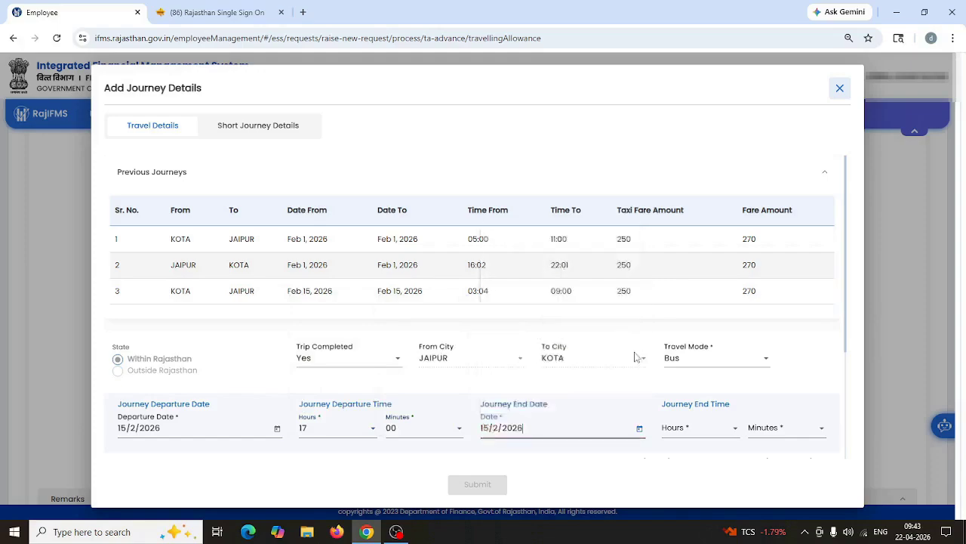
# Step: Set the arrival time to 21:03, decline lodging and boarding, and save the return journey
pyautogui.click(697, 432)
pyautogui.scroll(-2, 681, 380)
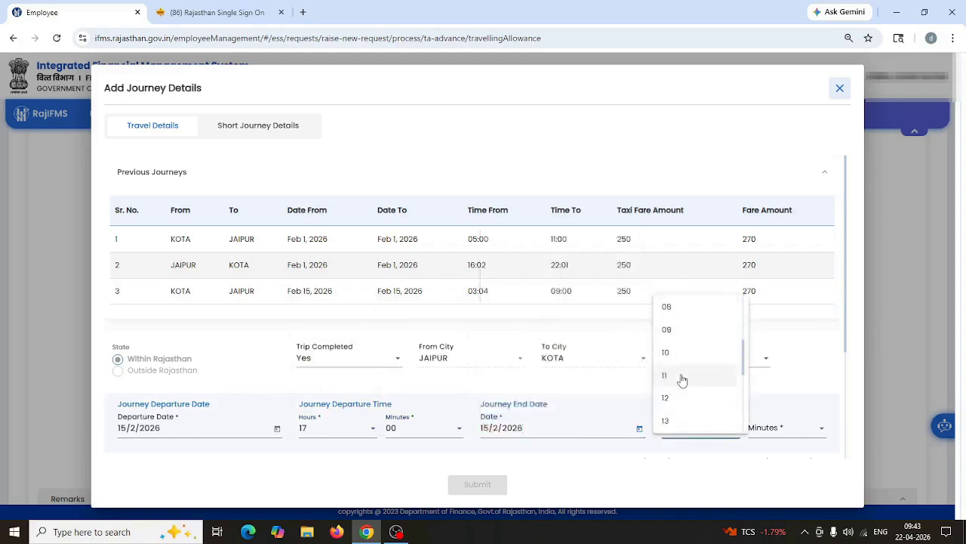
pyautogui.scroll(-4, 682, 380)
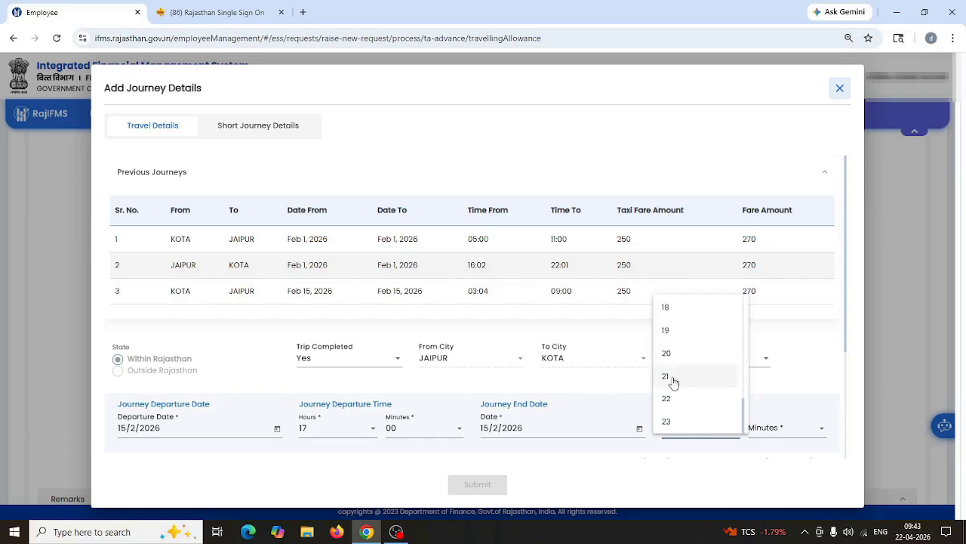
pyautogui.click(680, 379)
pyautogui.click(759, 428)
pyautogui.click(759, 378)
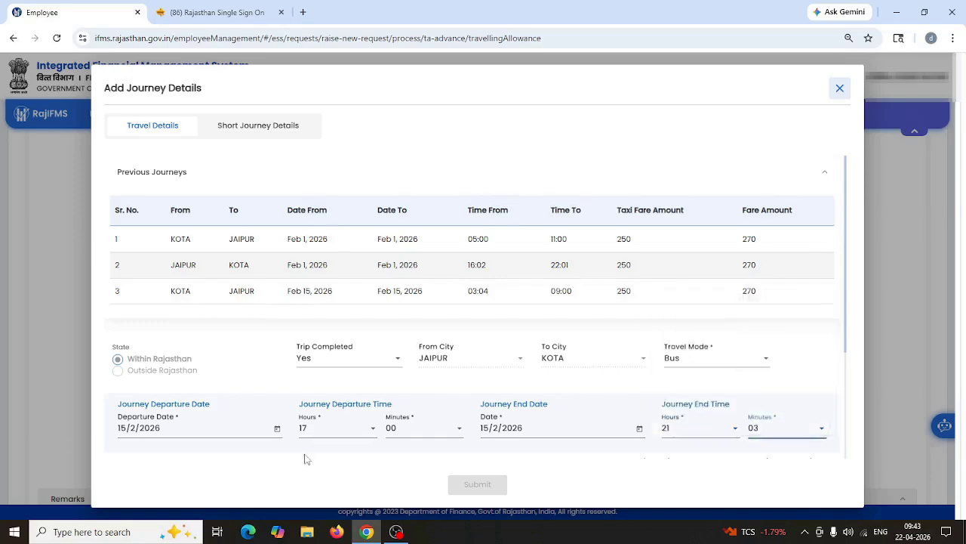
pyautogui.scroll(-2, 301, 458)
pyautogui.click(163, 362)
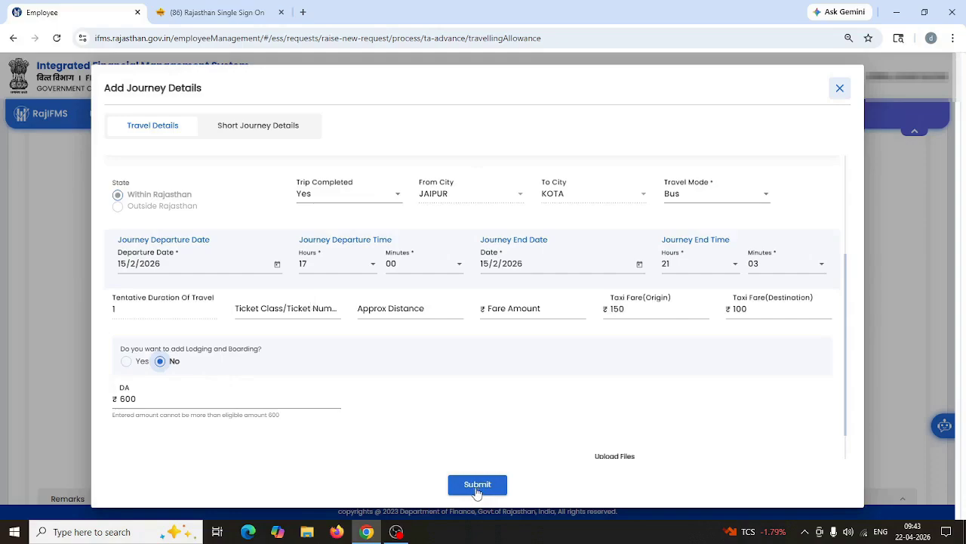
pyautogui.scroll(-1, 377, 415)
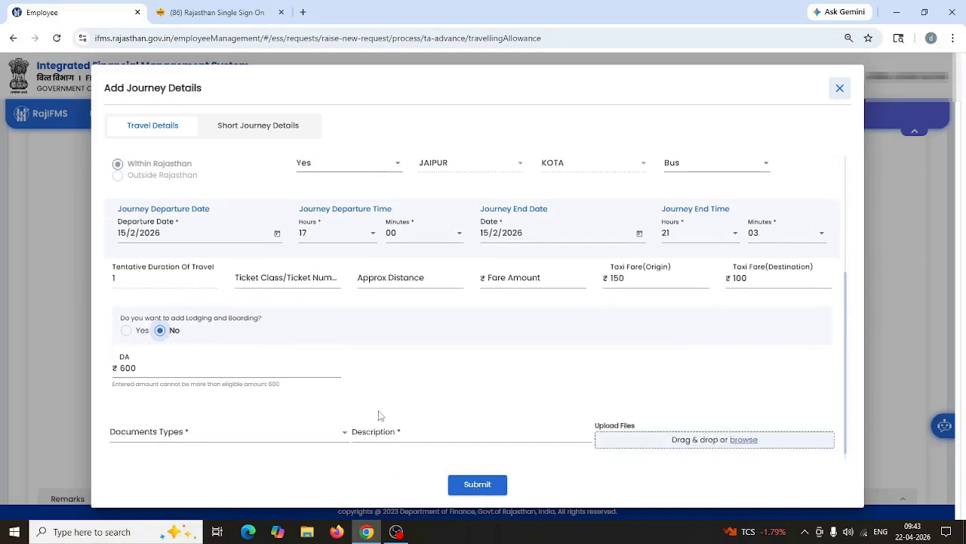
pyautogui.click(475, 486)
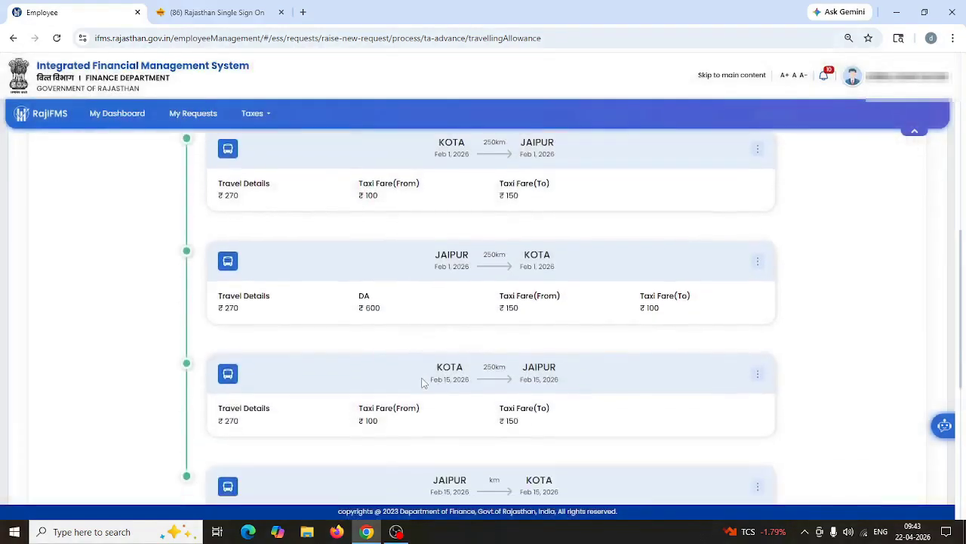
pyautogui.scroll(-1, 424, 382)
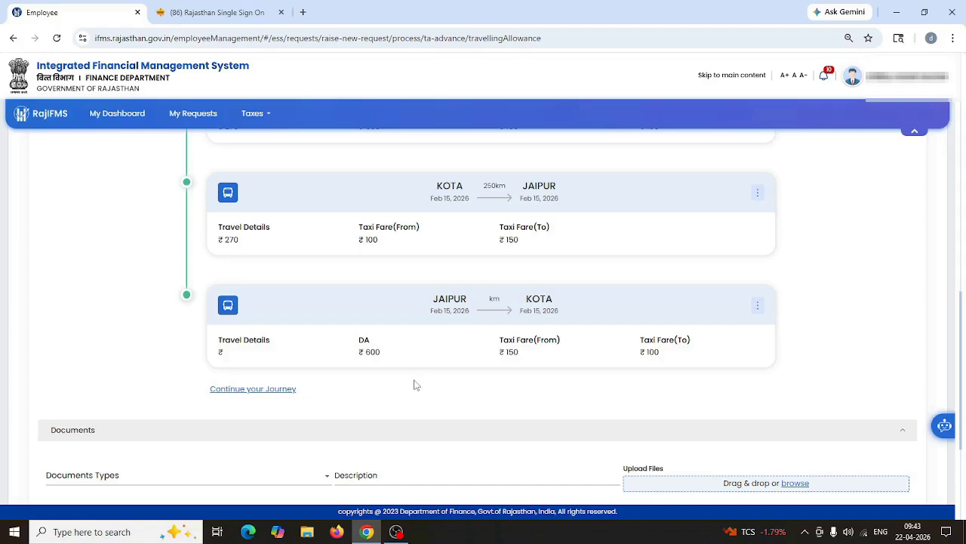
pyautogui.click(250, 389)
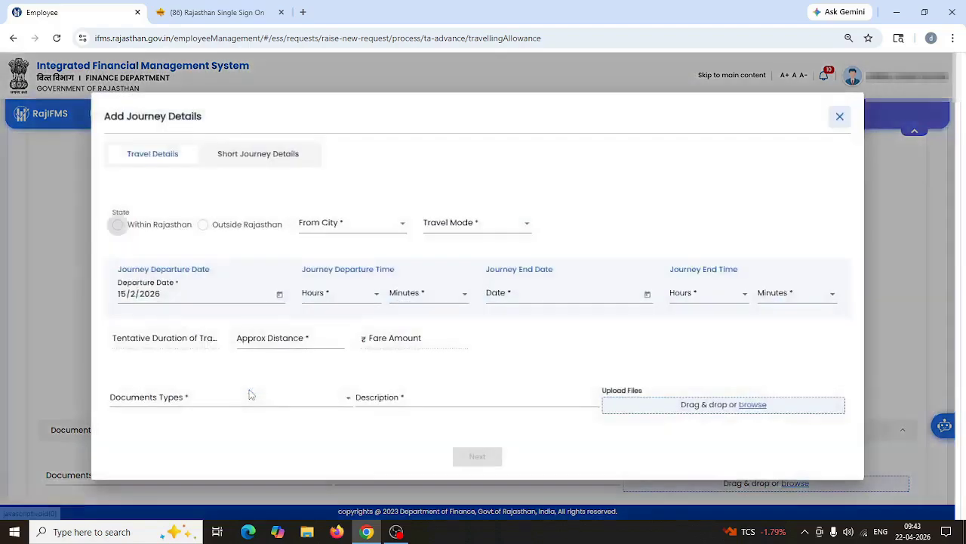
pyautogui.click(840, 117)
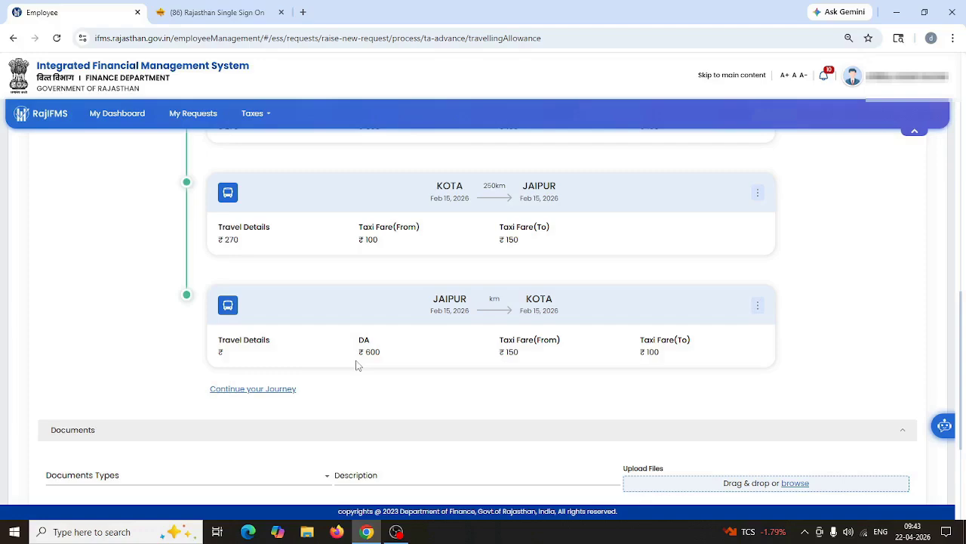
pyautogui.scroll(-3, 466, 392)
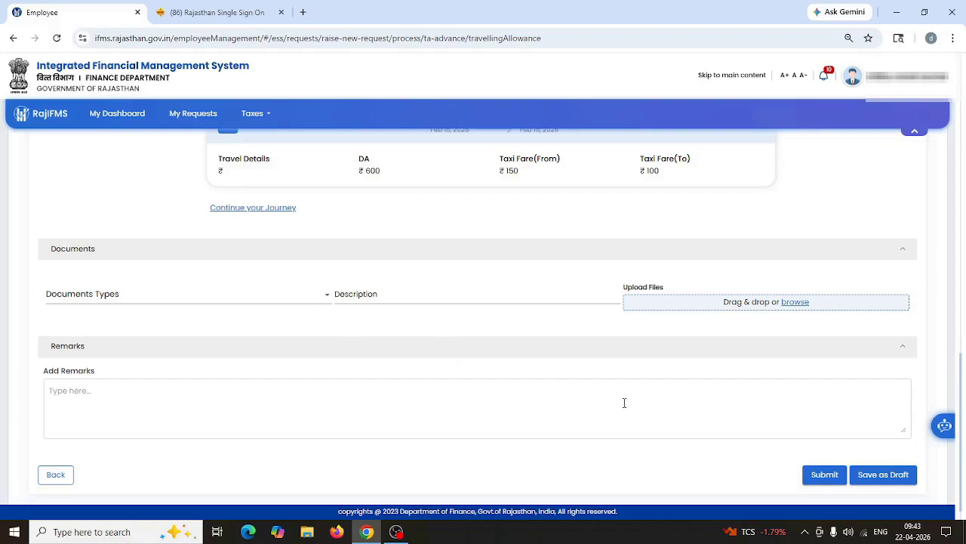
# Step: Submit the TA bill to generate its PDF listing all four journeys
pyautogui.click(823, 476)
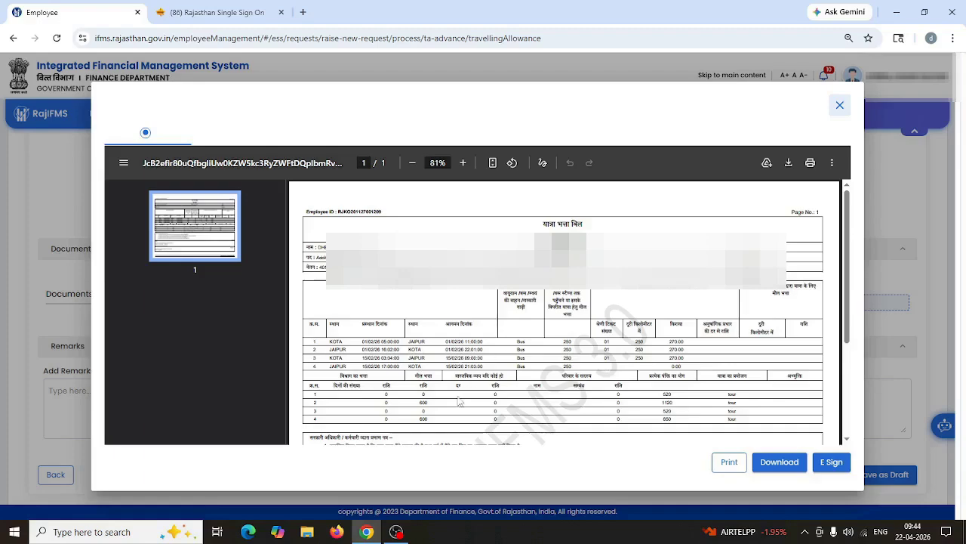
# Step: Begin Aadhaar e-signing of the reviewed bill
pyautogui.click(829, 466)
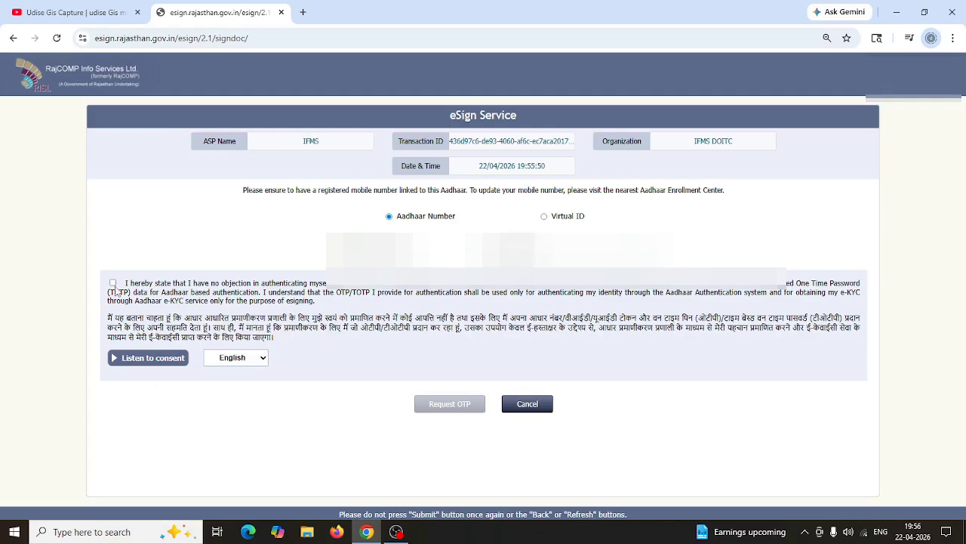
# Step: Give Aadhaar consent, request an OTP, and submit the received one-time password to sign
pyautogui.click(112, 282)
pyautogui.click(448, 408)
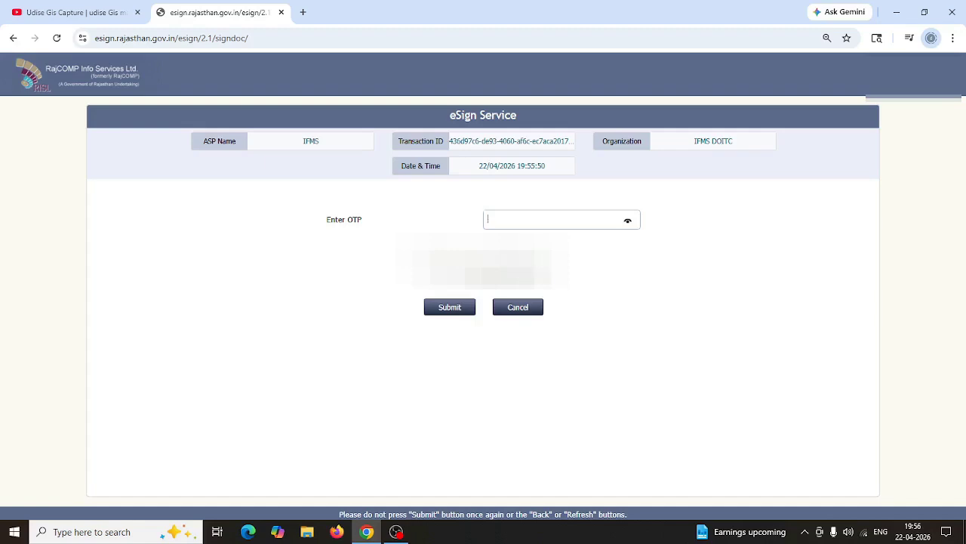
pyautogui.click(545, 218)
pyautogui.write('•••••')
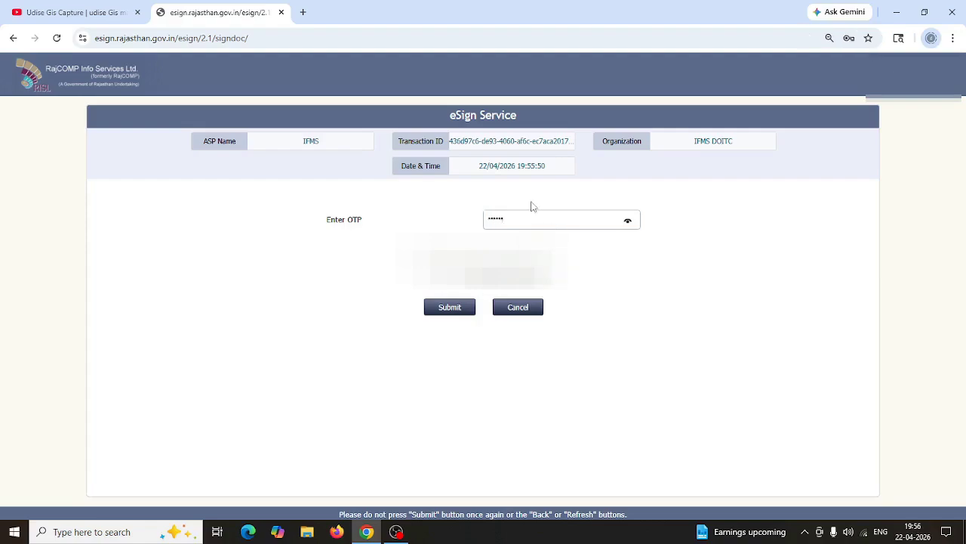
pyautogui.click(458, 309)
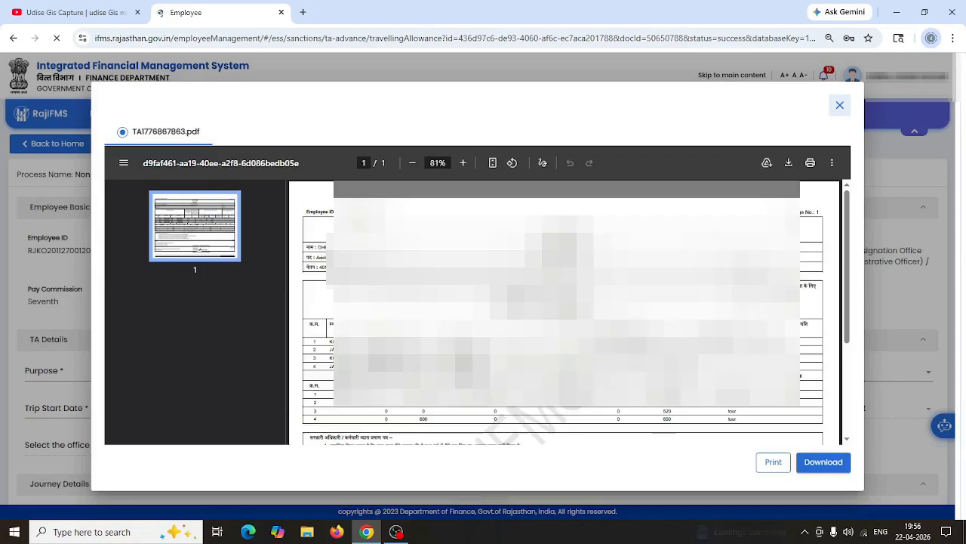
pyautogui.scroll(-3, 564, 312)
pyautogui.scroll(-1, 563, 312)
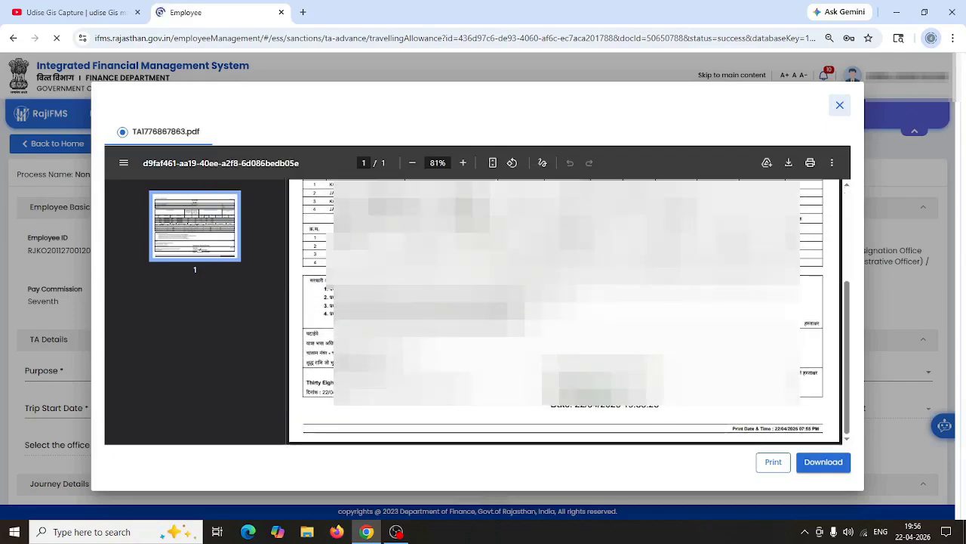